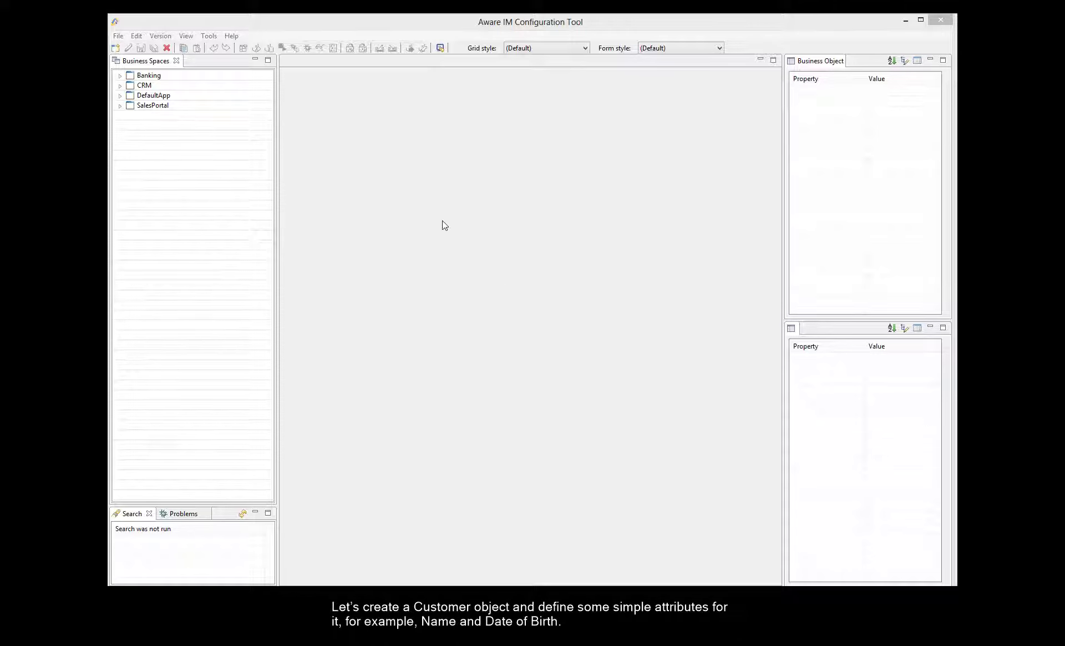
Create a new business object named Customer in version V1.1 of the Banking business space.
{"action": "left_click", "coordinate": [120, 76]}
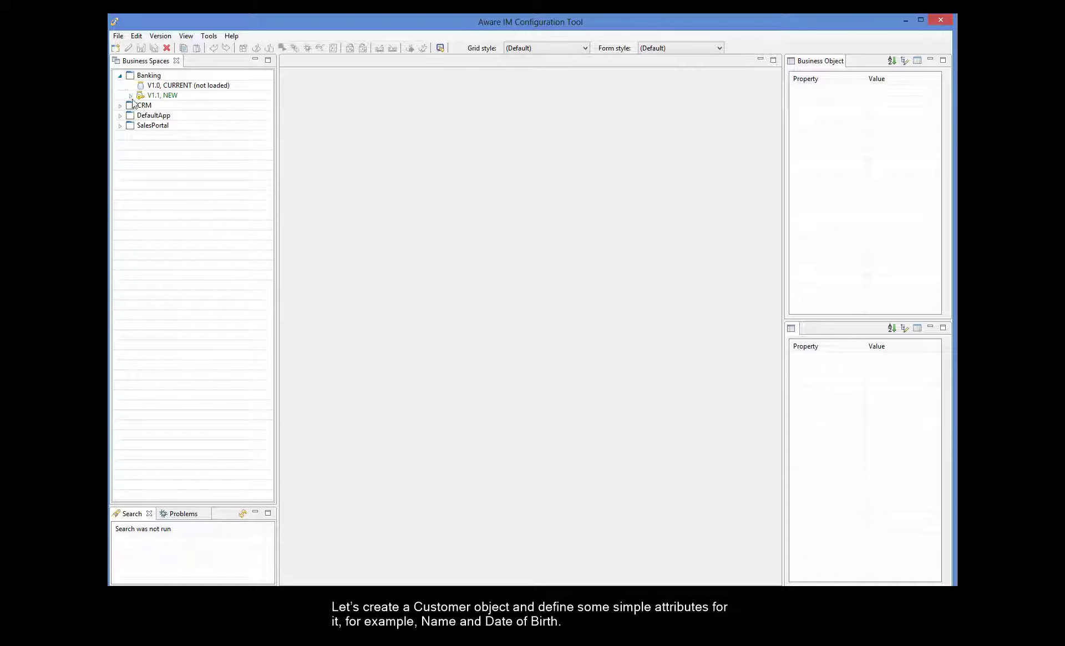
{"action": "left_click", "coordinate": [131, 96]}
{"action": "right_click", "coordinate": [172, 106]}
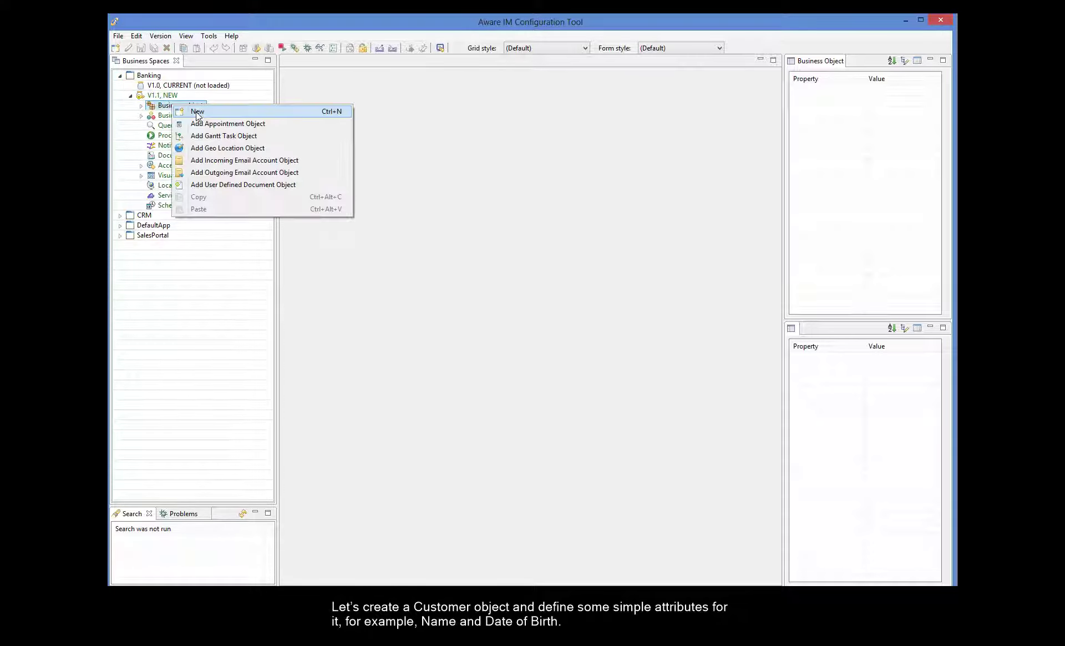
{"action": "left_click", "coordinate": [198, 113]}
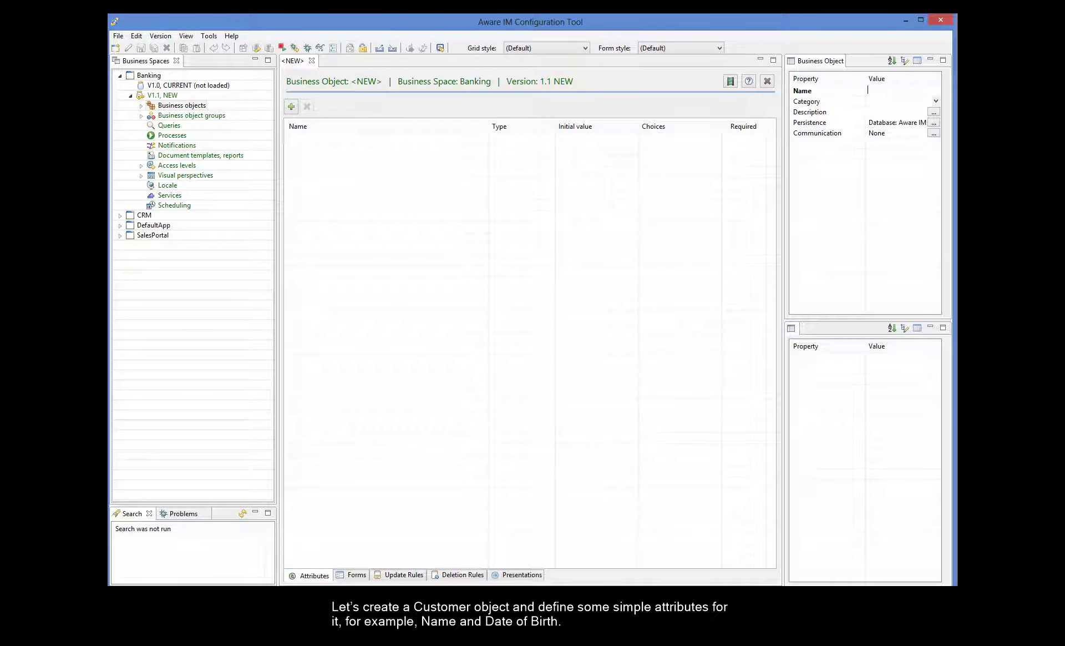
{"action": "type", "text": "Customer"}
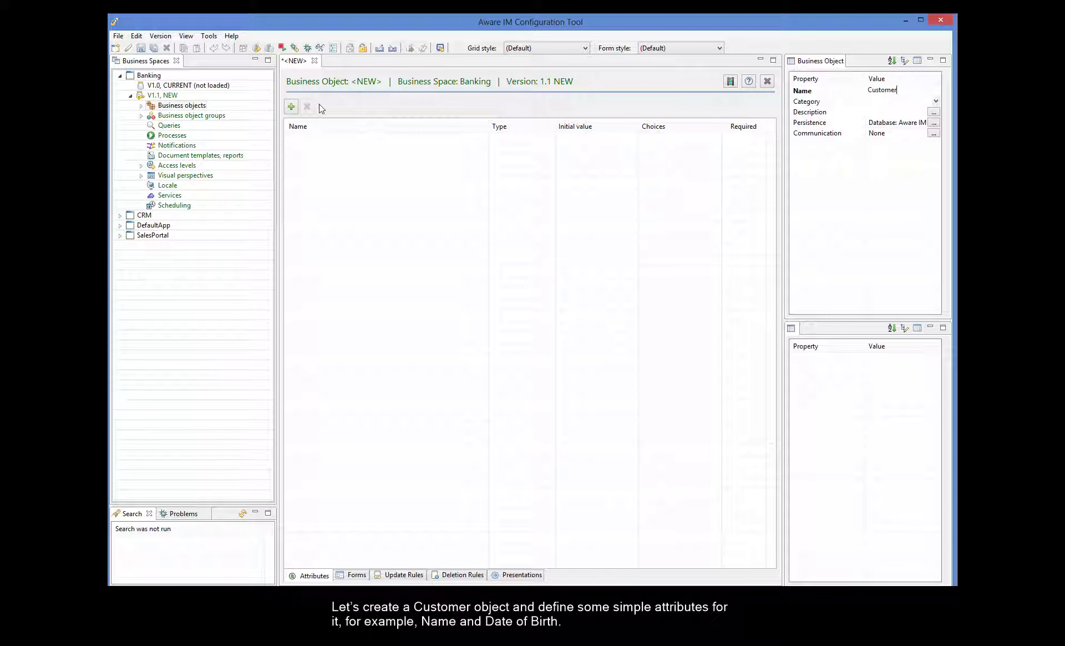
Add a Plain Text attribute called Name to the Customer object and make it required.
{"action": "left_click", "coordinate": [292, 106]}
{"action": "type", "text": "Name"}
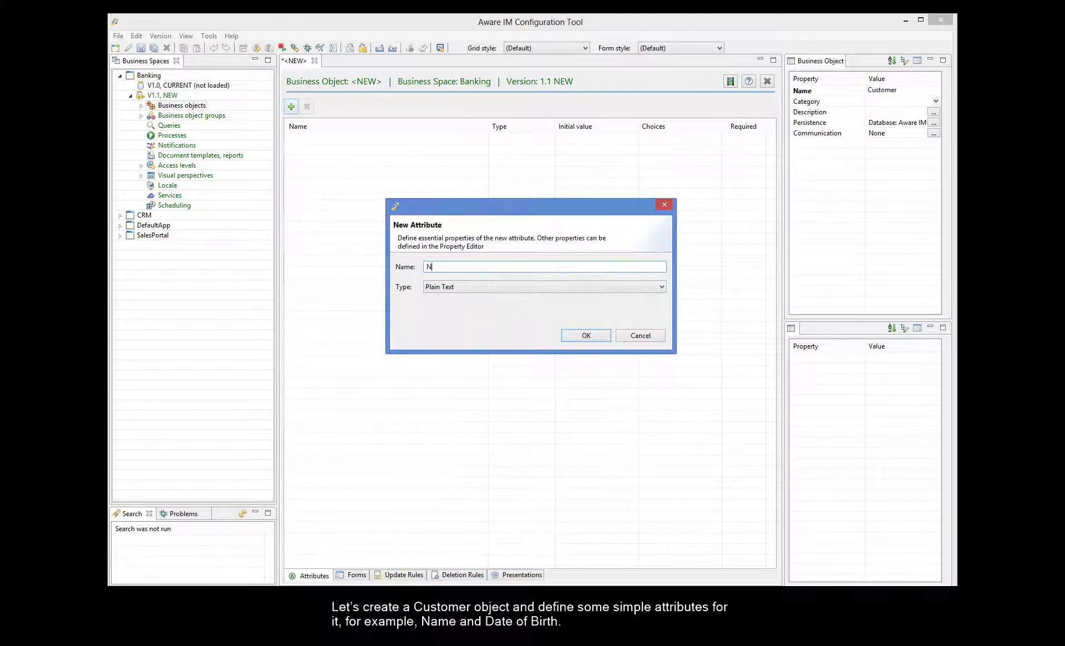
{"action": "left_click", "coordinate": [597, 338]}
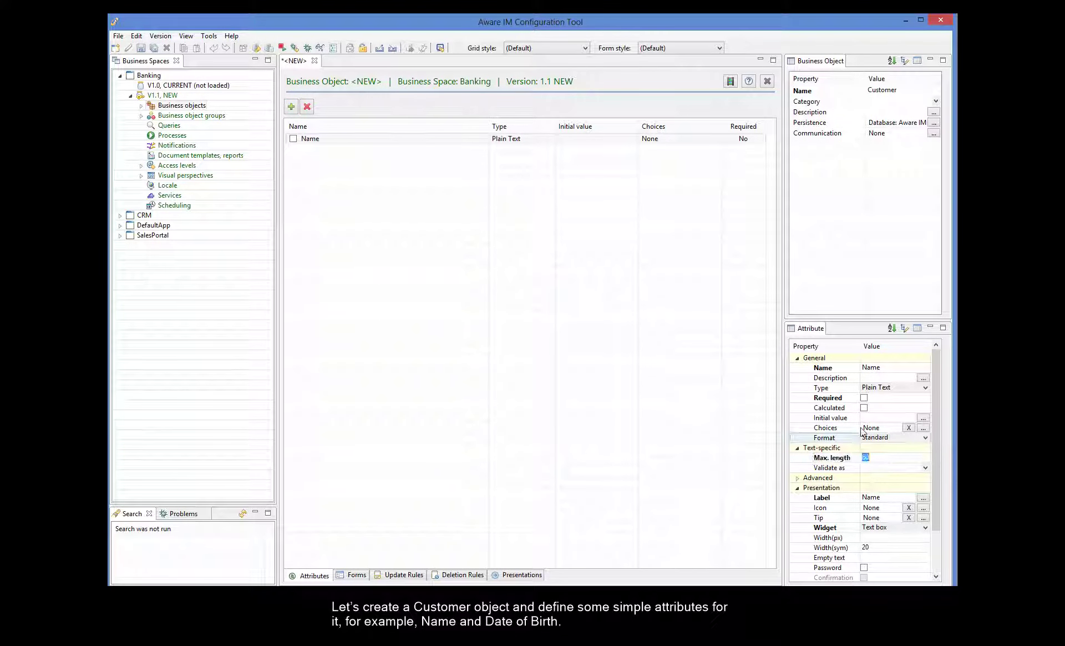
{"action": "left_click", "coordinate": [864, 398]}
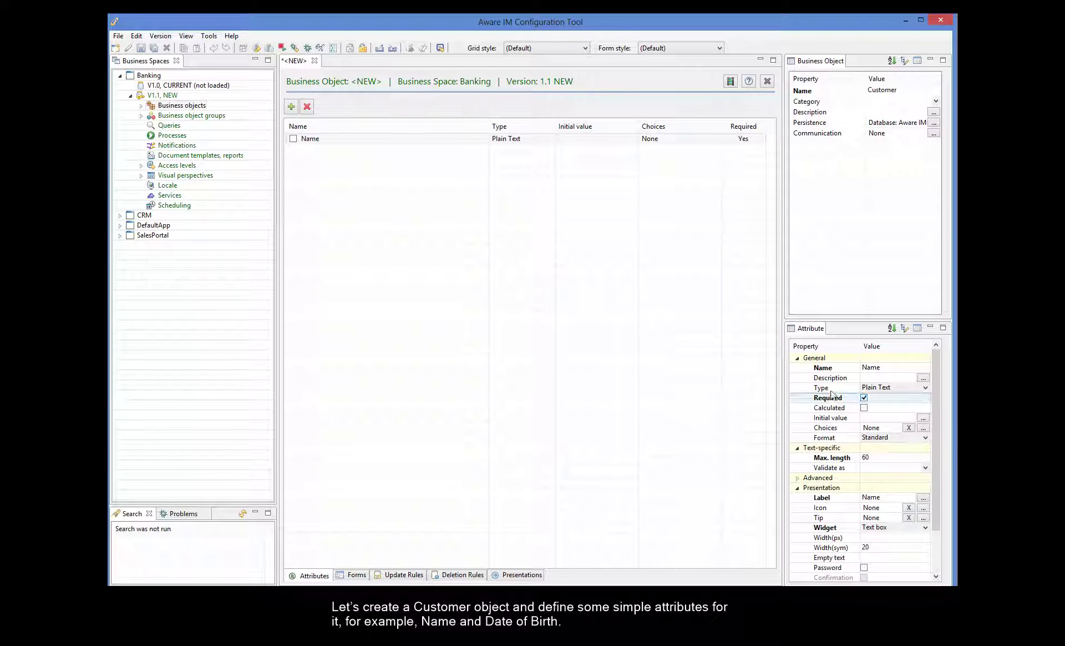
Add a Date attribute called DOB to the Customer object and save the object.
{"action": "left_click", "coordinate": [290, 106]}
{"action": "type", "text": "DOB"}
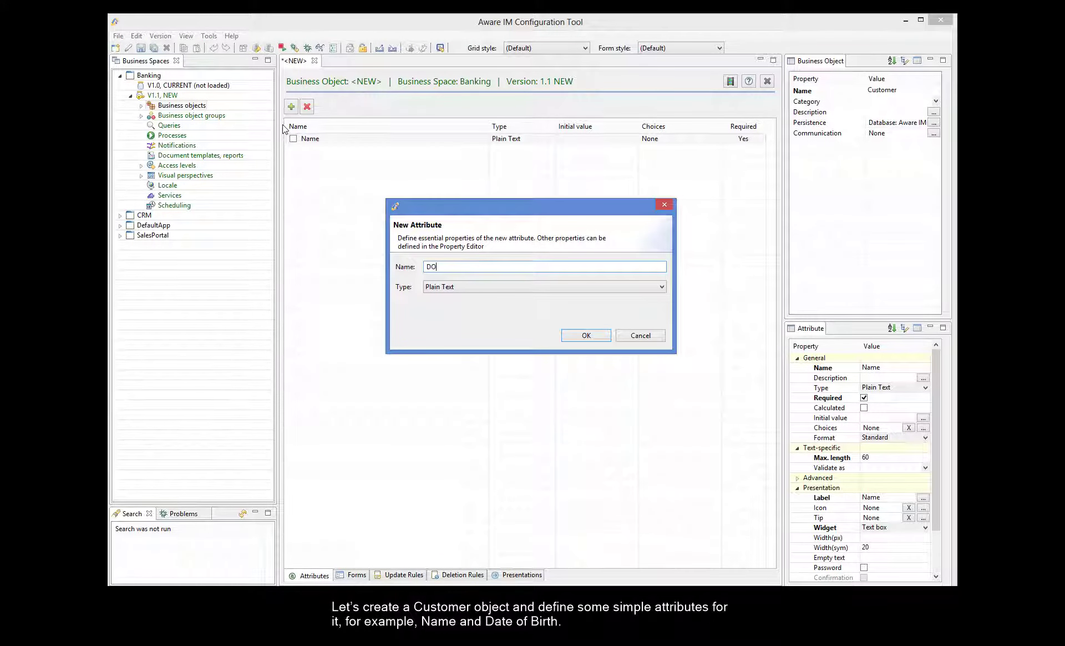
{"action": "left_click", "coordinate": [431, 286]}
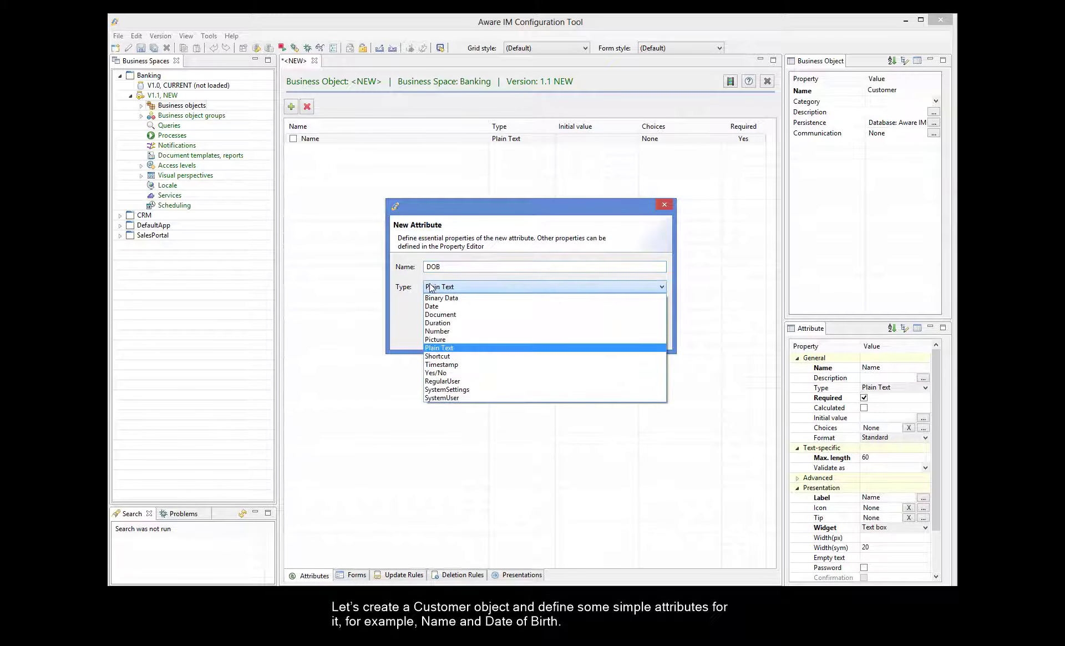
{"action": "left_click", "coordinate": [505, 318]}
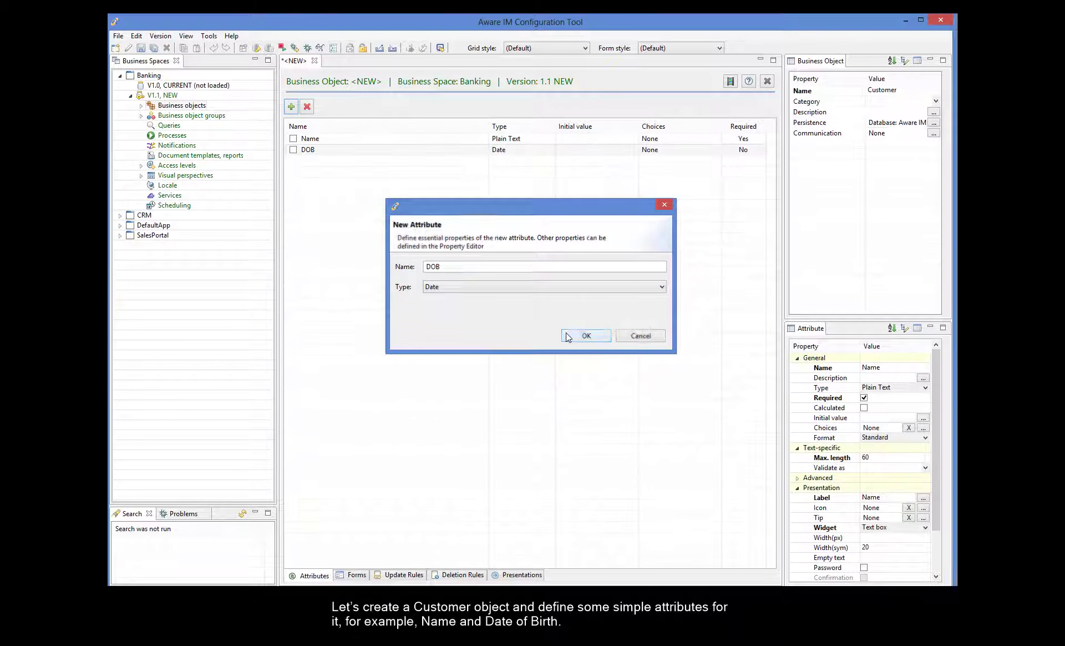
{"action": "left_click", "coordinate": [586, 335]}
{"action": "left_click", "coordinate": [140, 49]}
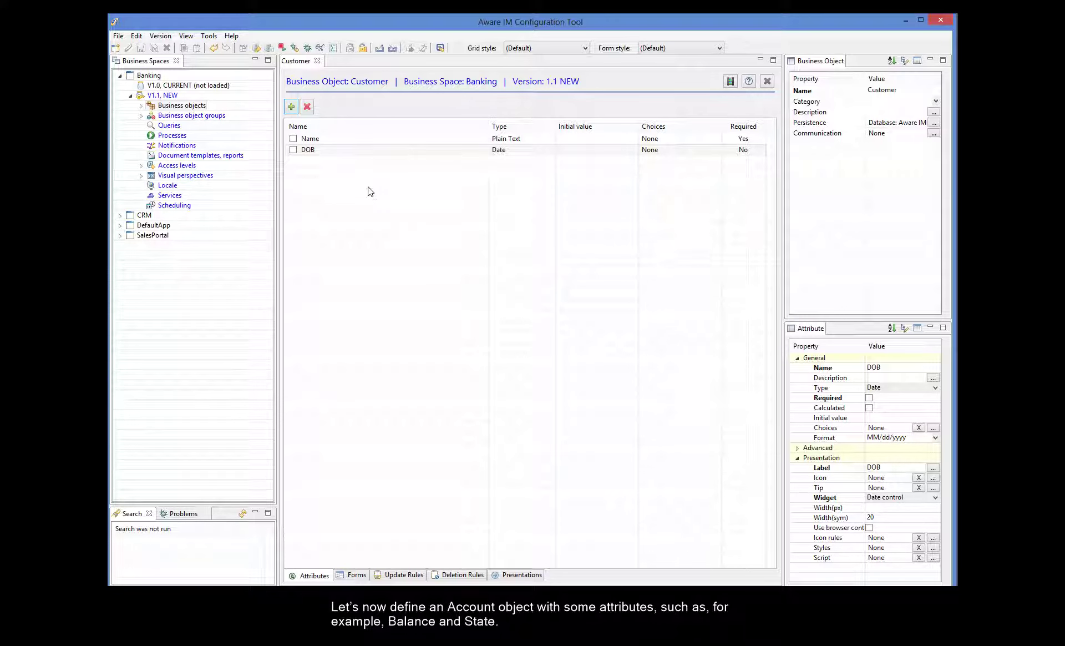
Create another business object named Account in version V1.1 of the Banking business space.
{"action": "right_click", "coordinate": [179, 107]}
{"action": "left_click", "coordinate": [189, 117]}
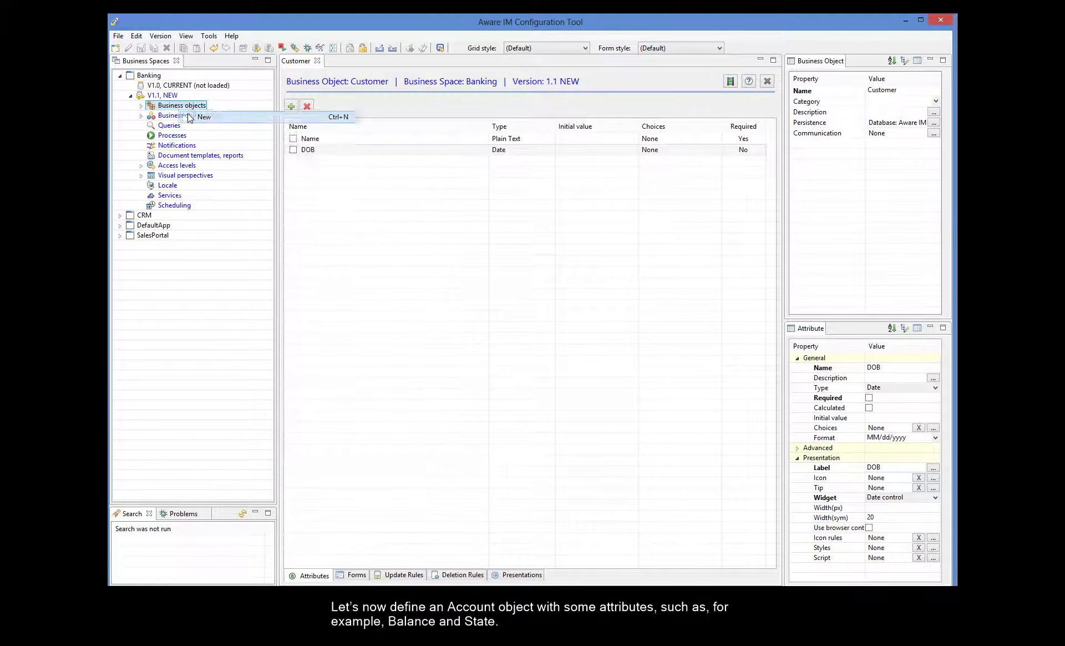
{"action": "left_click", "coordinate": [891, 90]}
{"action": "type", "text": "Account"}
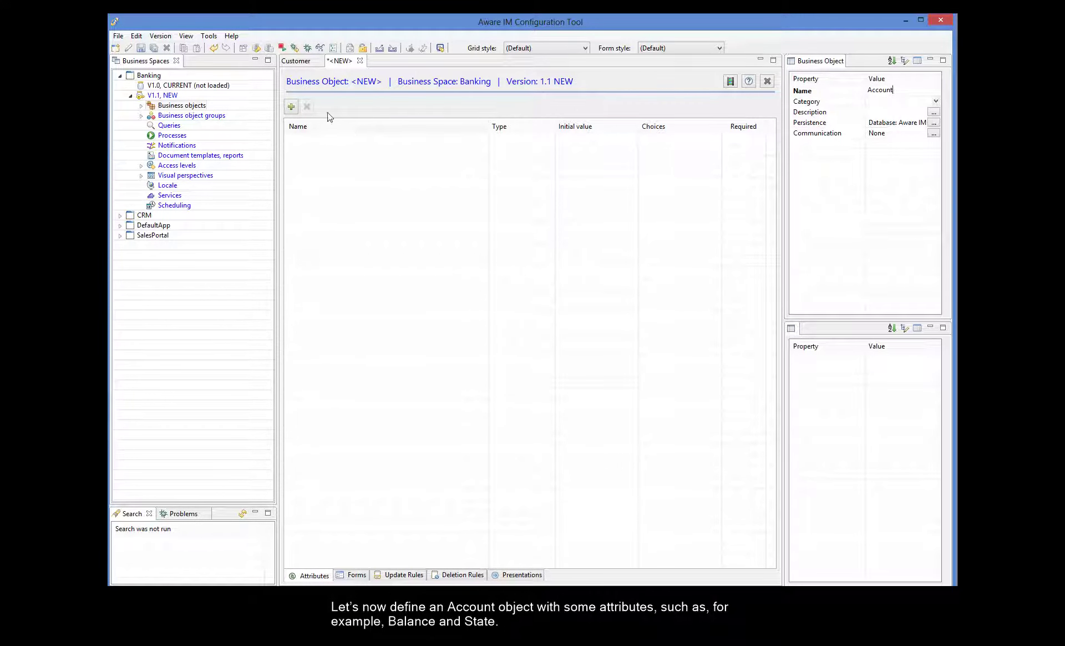
Add an attribute called Balance of type Number to the Account object.
{"action": "left_click", "coordinate": [292, 108]}
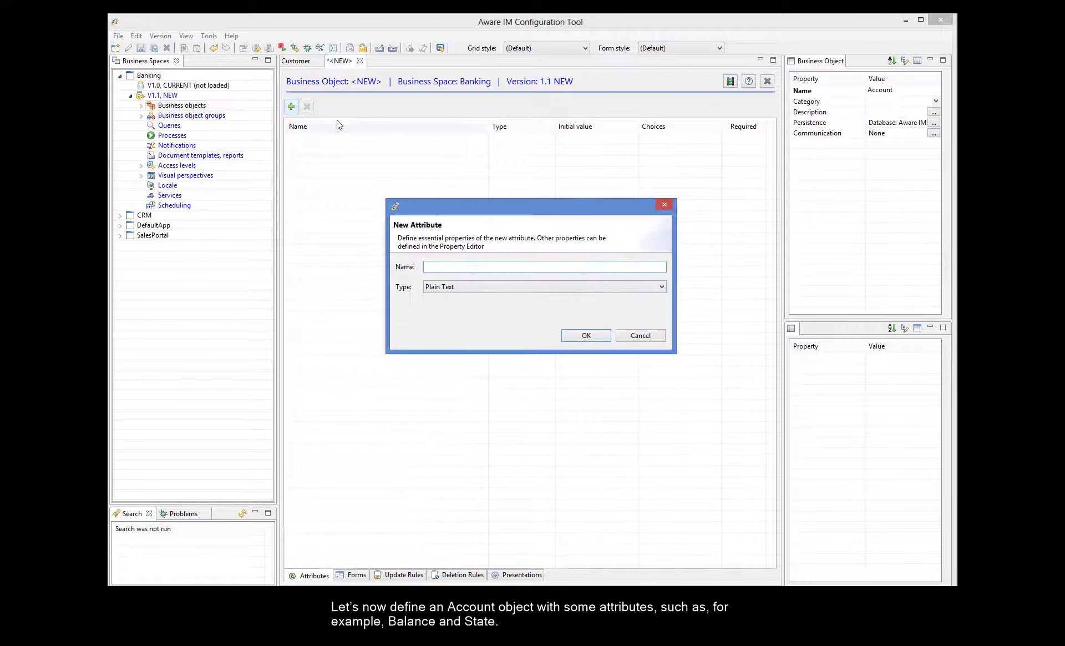
{"action": "type", "text": "Balance"}
{"action": "left_click", "coordinate": [450, 287]}
{"action": "left_click", "coordinate": [483, 327]}
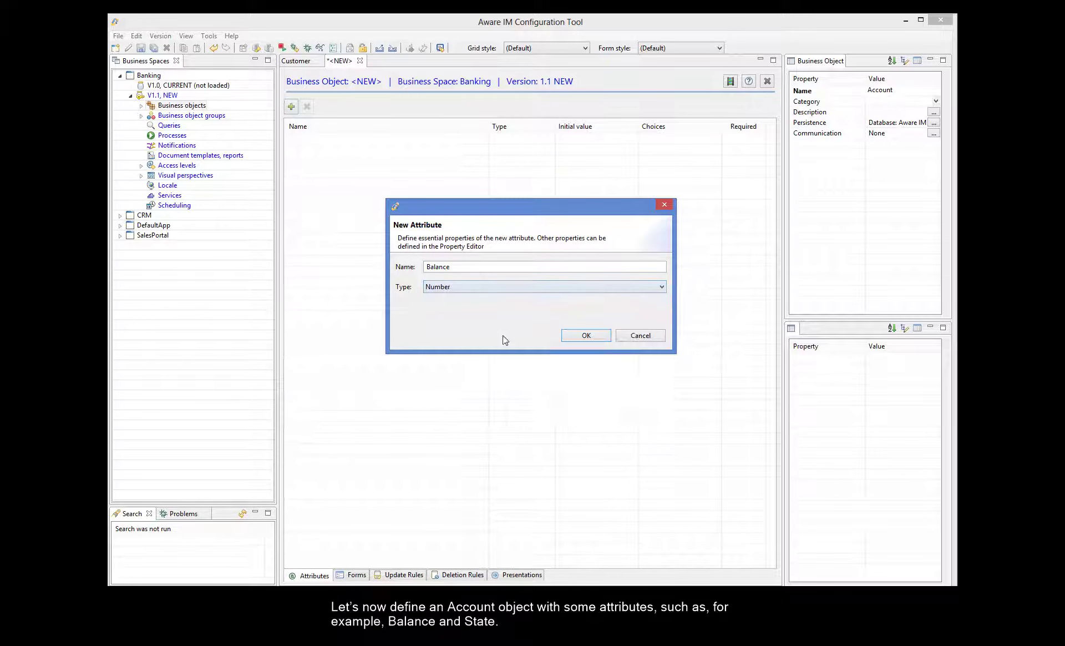
{"action": "left_click", "coordinate": [579, 336]}
Add a Plain Text attribute called State to the Account object and save the object.
{"action": "left_click", "coordinate": [291, 109]}
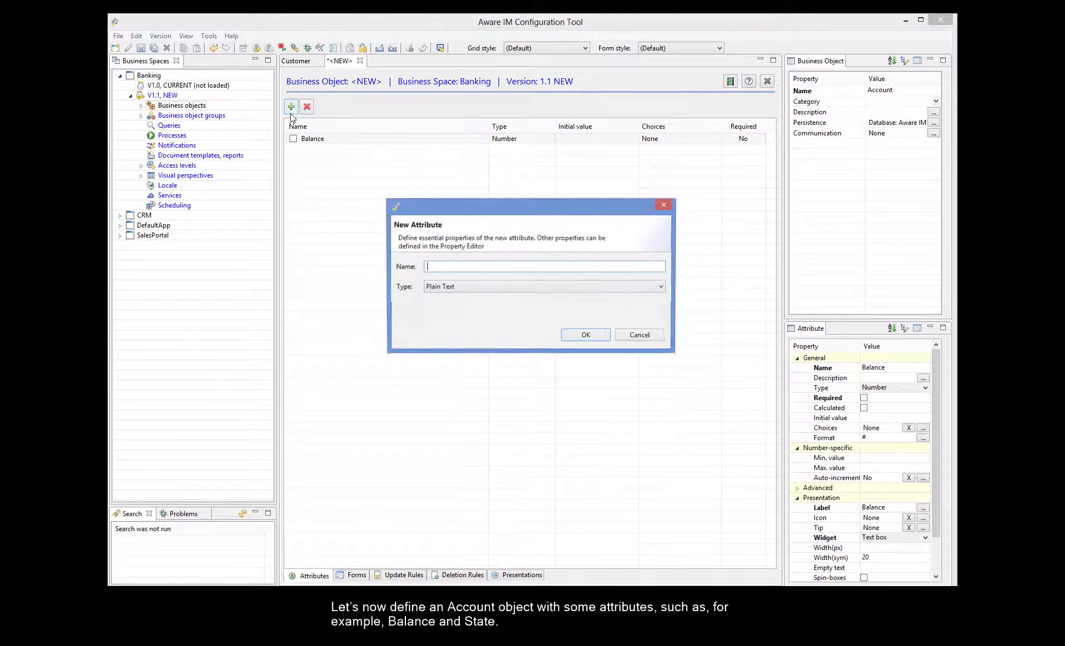
{"action": "type", "text": "State"}
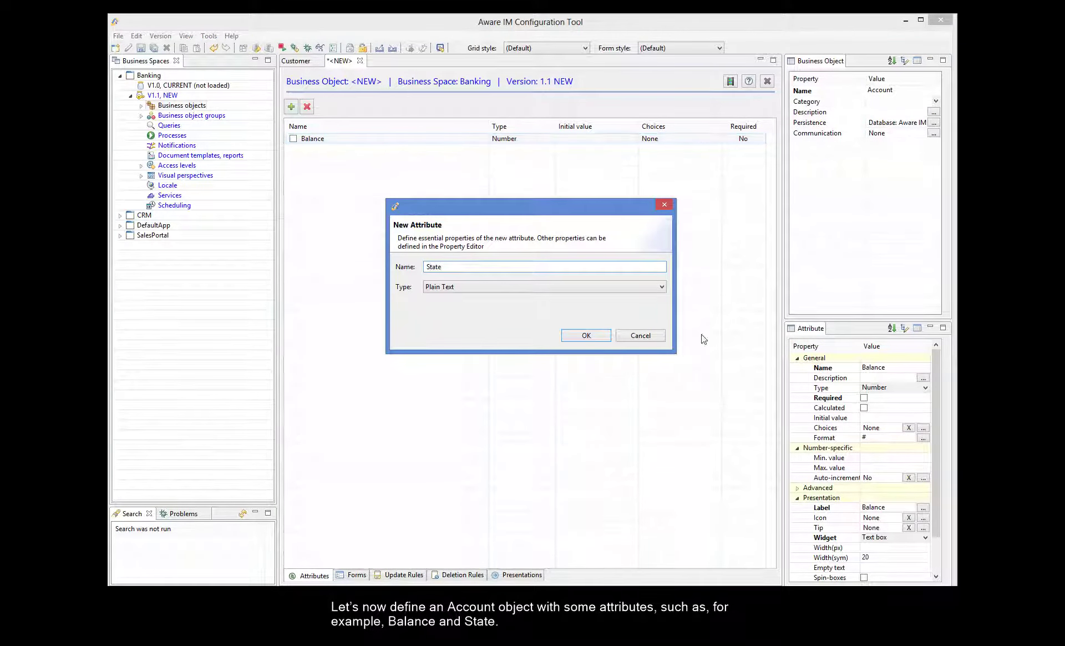
{"action": "left_click", "coordinate": [604, 335]}
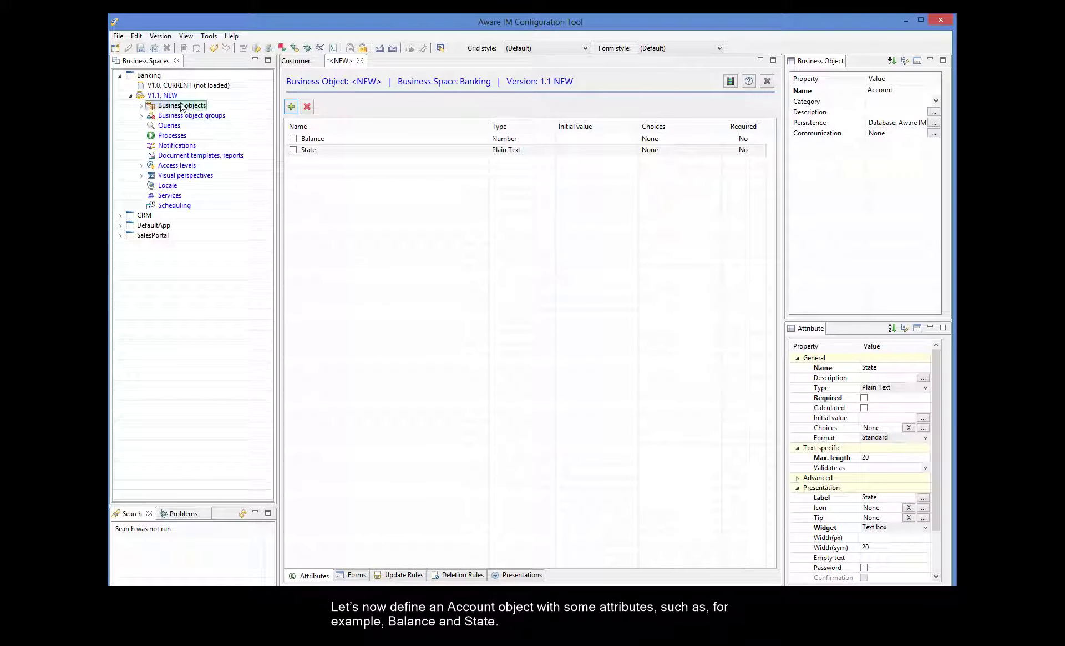
{"action": "left_click", "coordinate": [141, 48]}
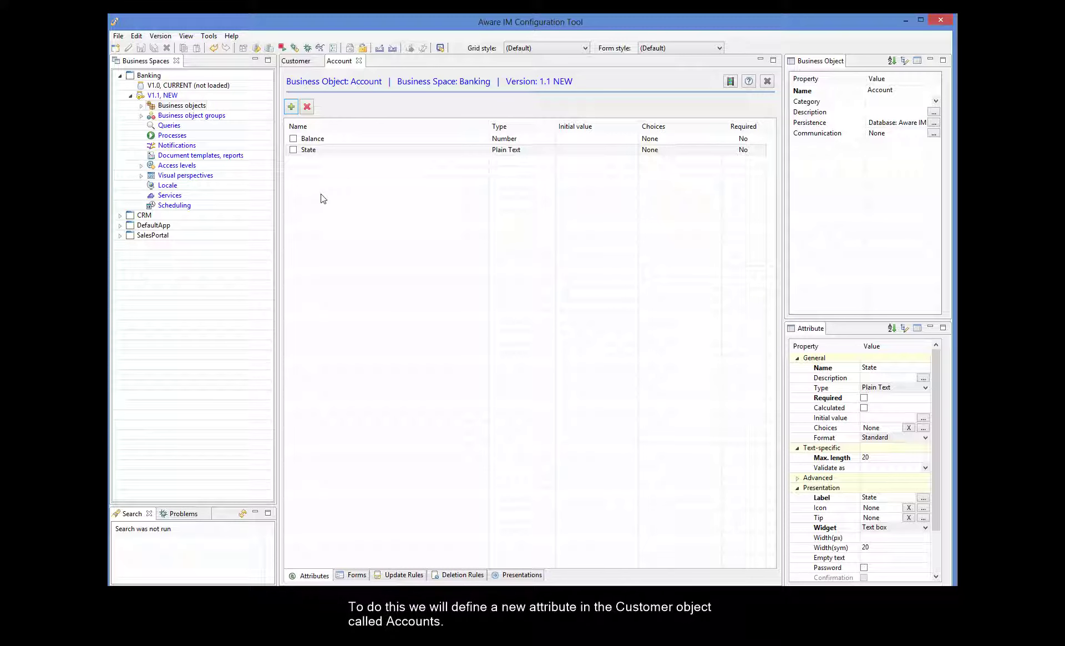
Add an Accounts attribute of type Account to the Customer object, allow multiple values for it, and save.
{"action": "left_click", "coordinate": [302, 61]}
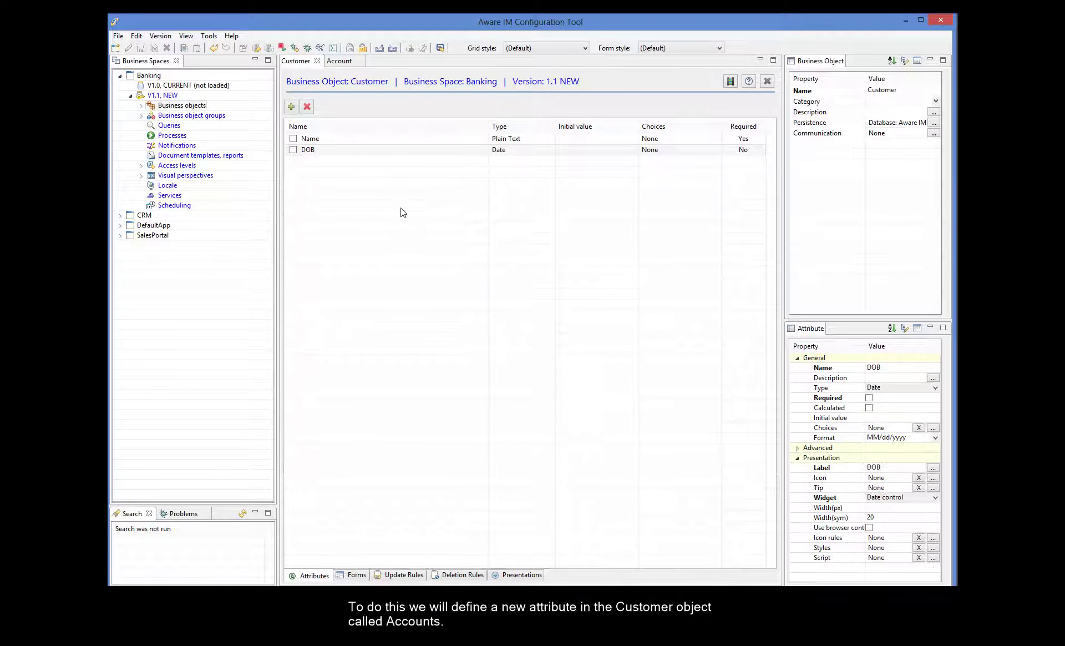
{"action": "left_click", "coordinate": [291, 107]}
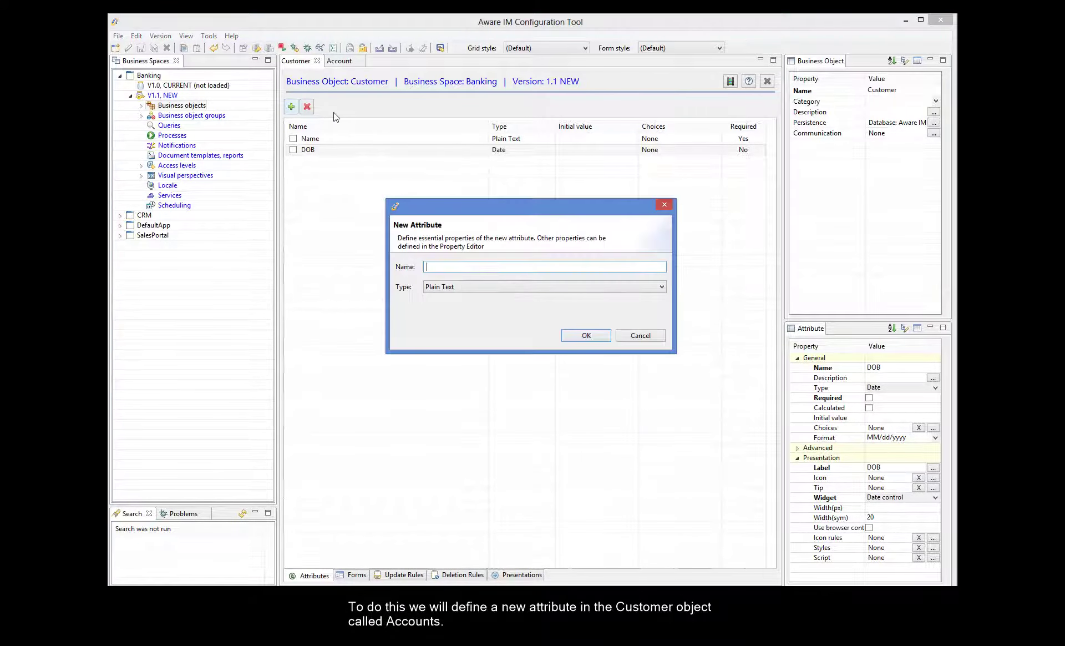
{"action": "type", "text": "Accounts"}
{"action": "left_click", "coordinate": [502, 286]}
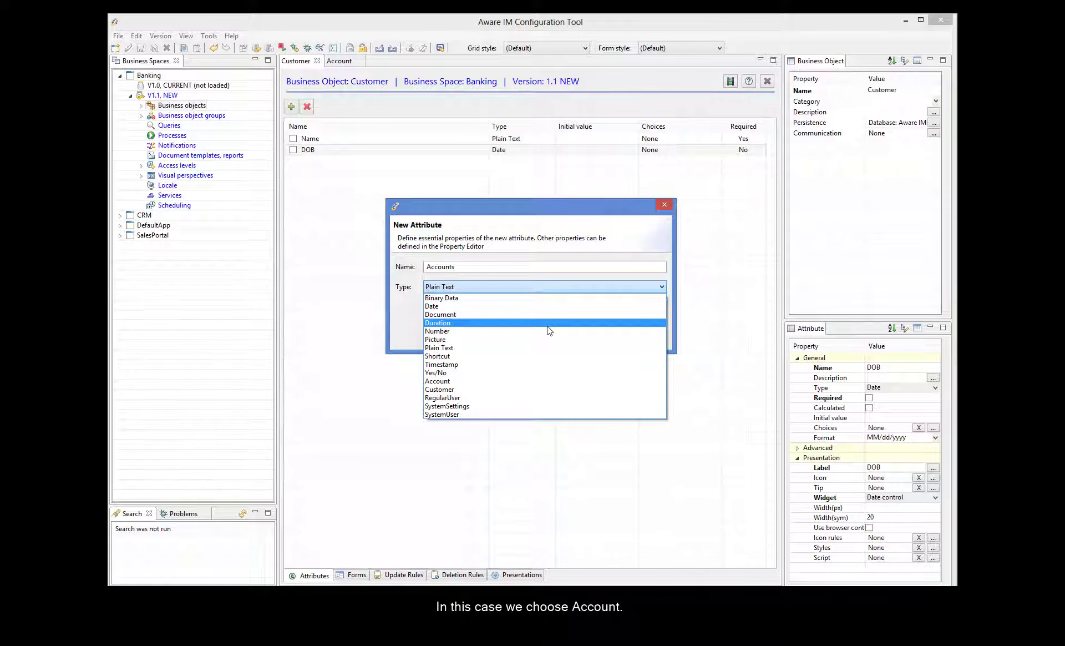
{"action": "left_click", "coordinate": [471, 381]}
{"action": "left_click", "coordinate": [585, 336]}
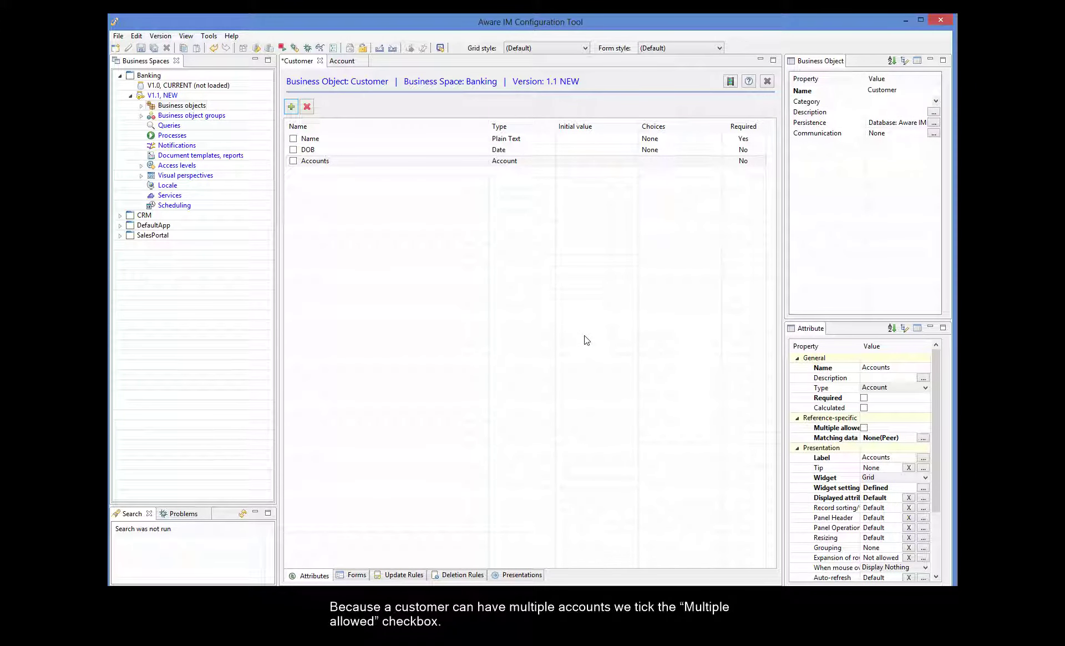
{"action": "left_click", "coordinate": [864, 427]}
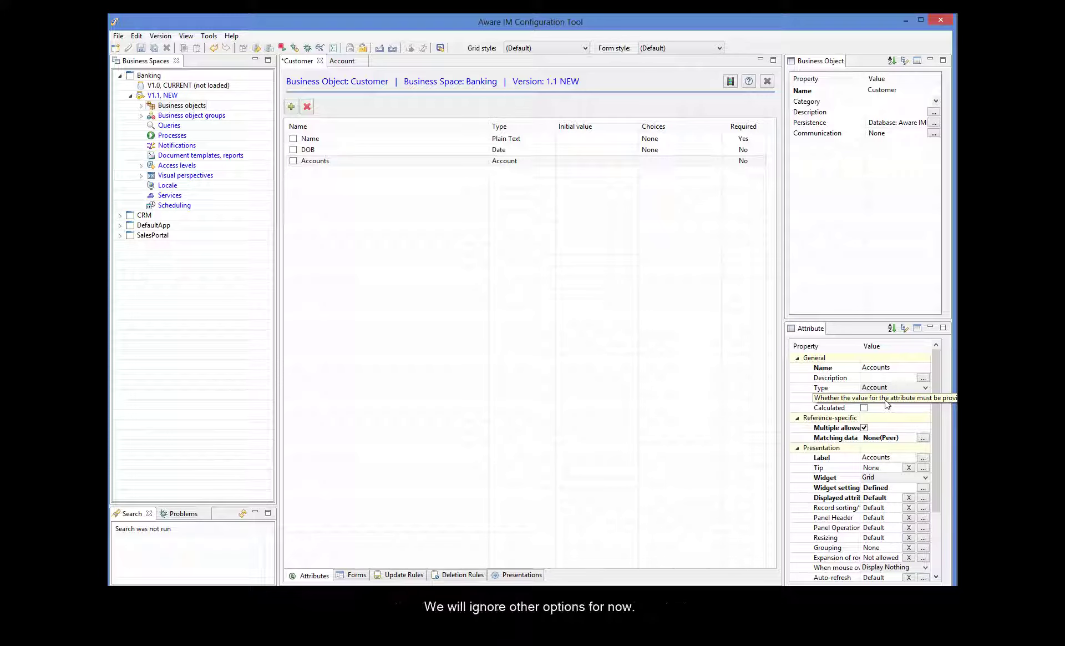
{"action": "left_click", "coordinate": [141, 48]}
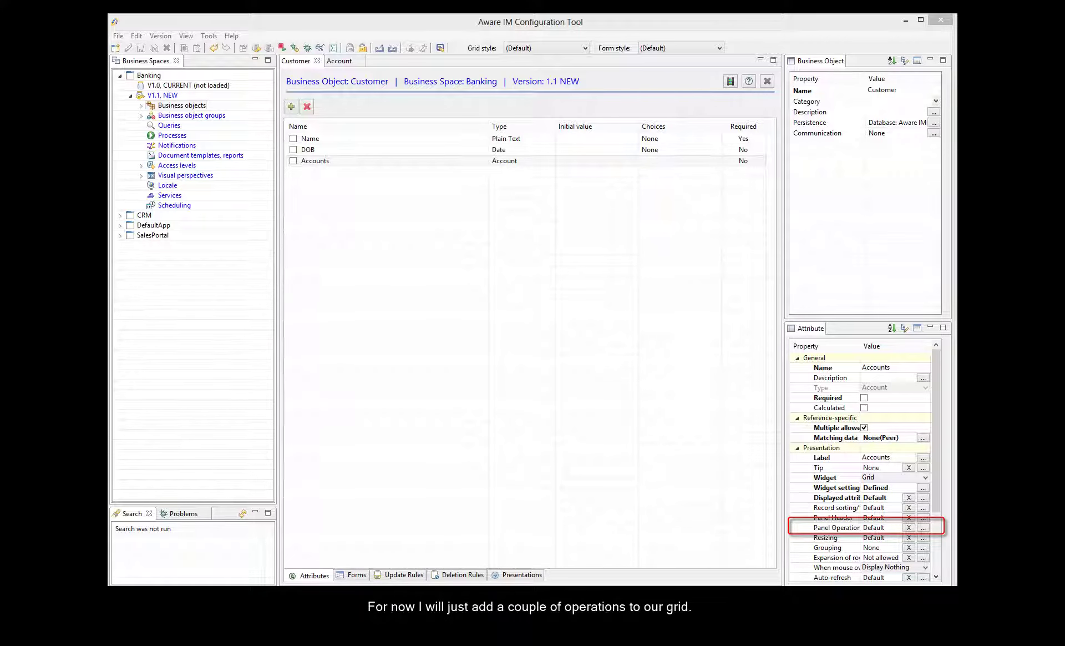
Define a panel operation named Add New of type Add New Reference for the Accounts attribute's grid.
{"action": "left_click", "coordinate": [923, 528]}
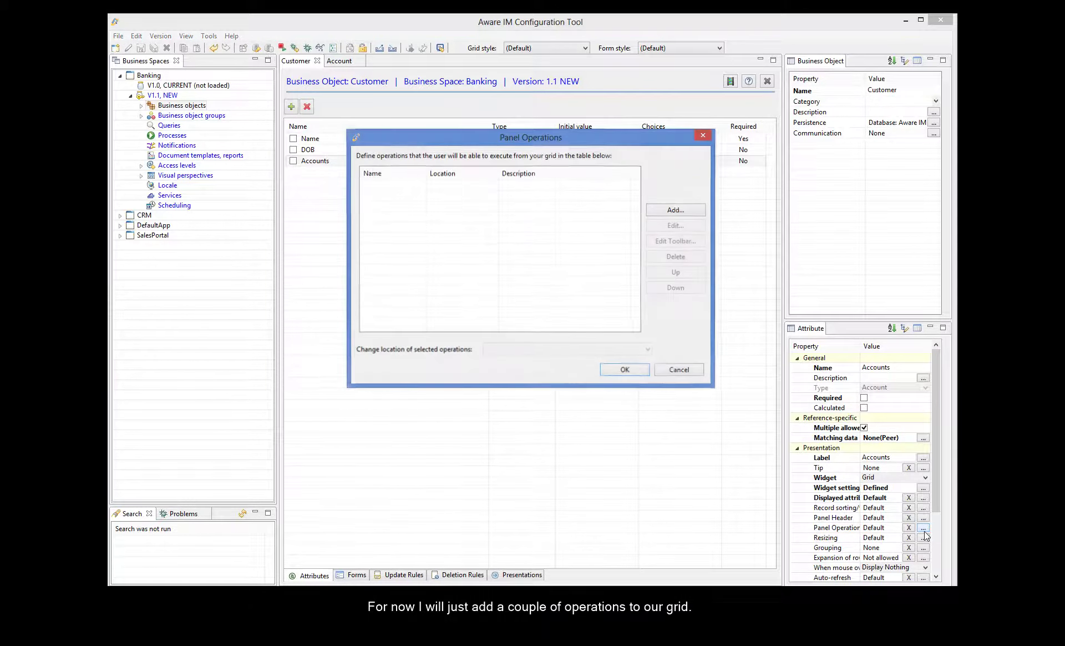
{"action": "left_click", "coordinate": [659, 211]}
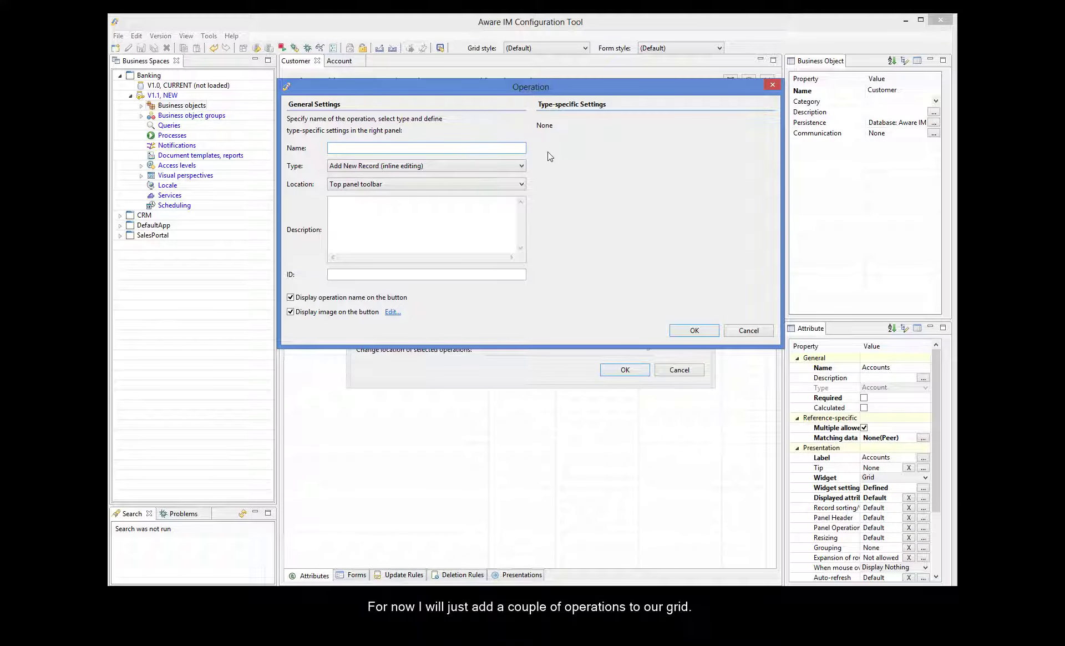
{"action": "type", "text": "Add New"}
{"action": "left_click", "coordinate": [340, 166]}
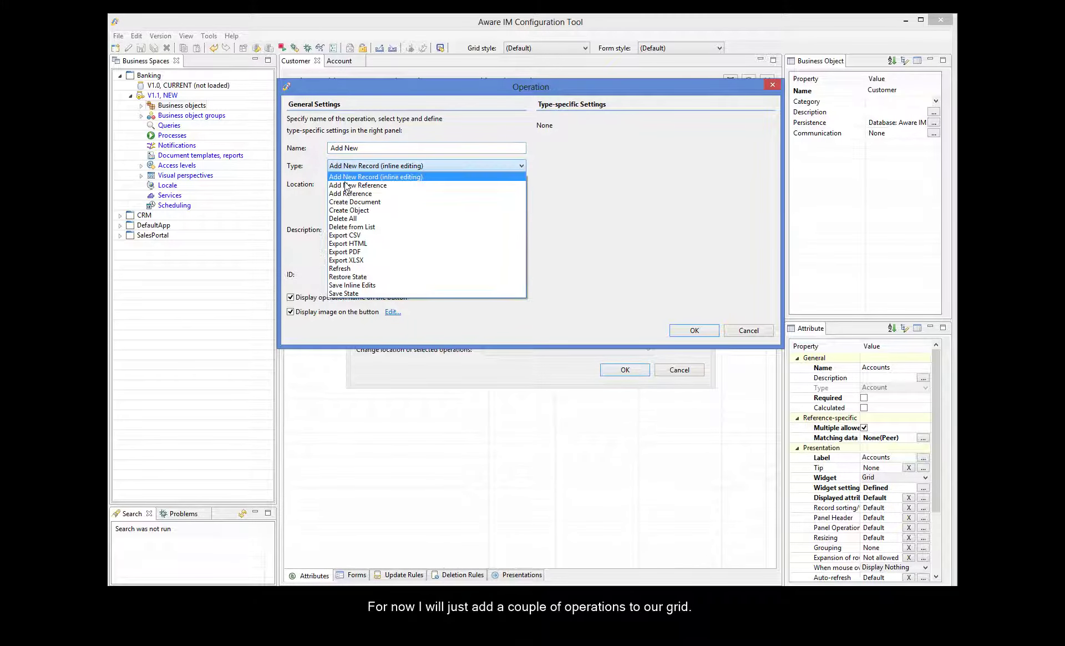
{"action": "left_click", "coordinate": [353, 187]}
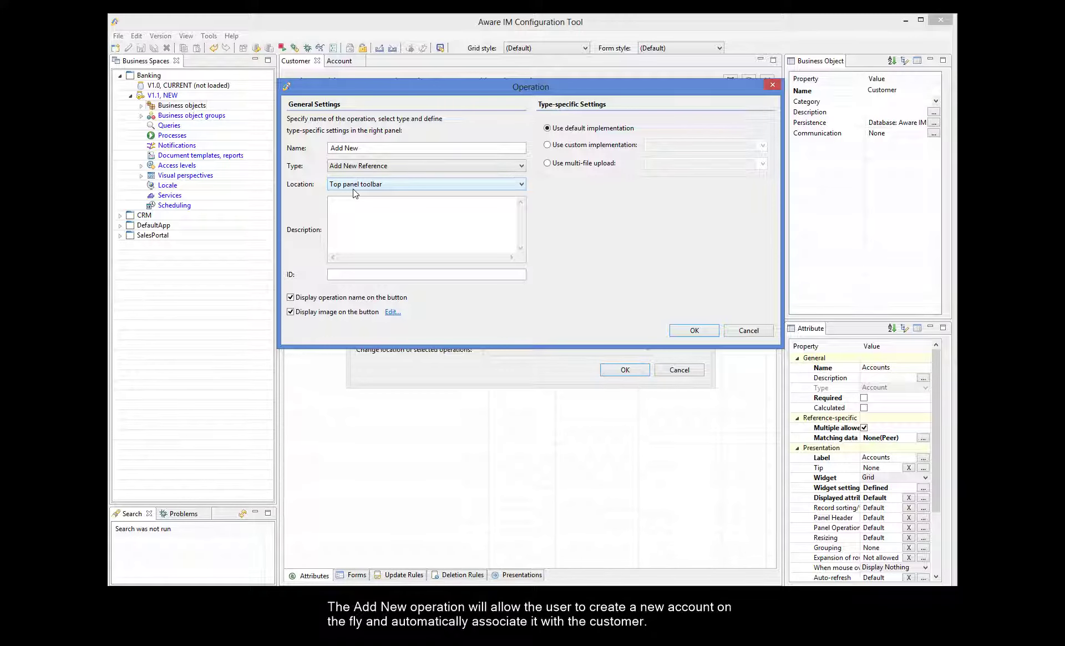
{"action": "left_click", "coordinate": [682, 331]}
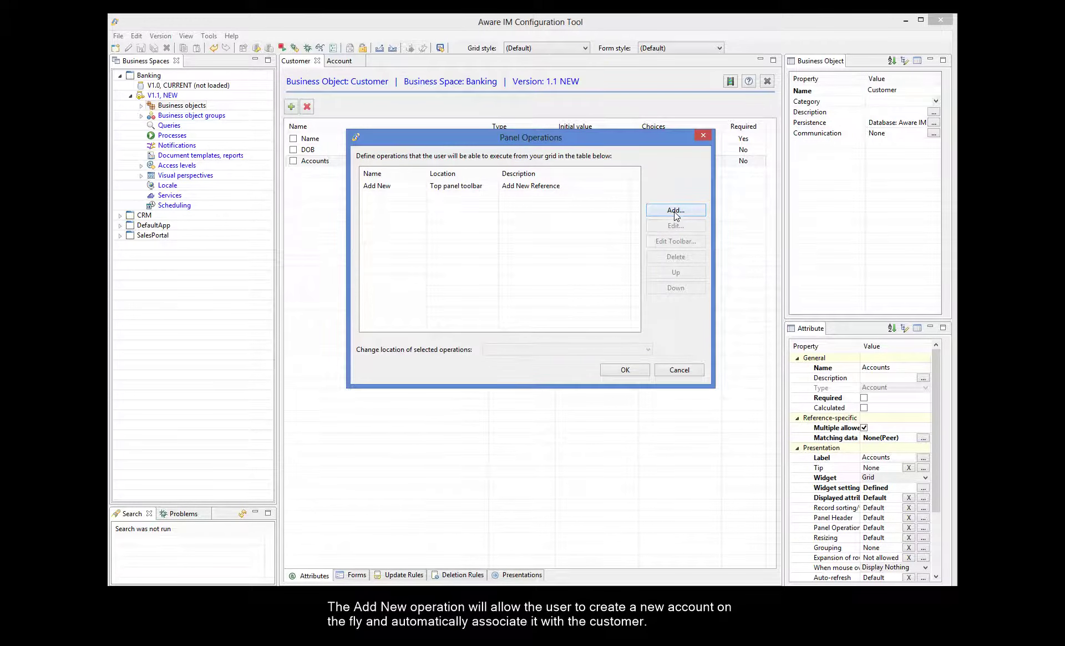
Define a second panel operation named Add of type Add Reference for the Accounts grid, and save the Customer object.
{"action": "left_click", "coordinate": [674, 212]}
{"action": "type", "text": "Add"}
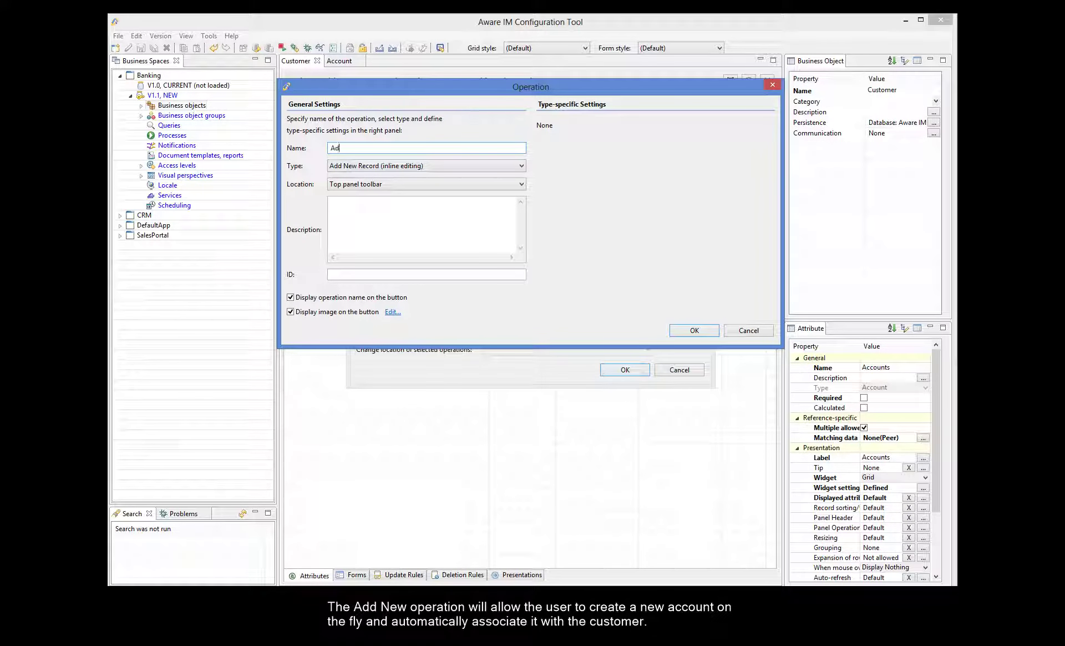
{"action": "left_click", "coordinate": [444, 167]}
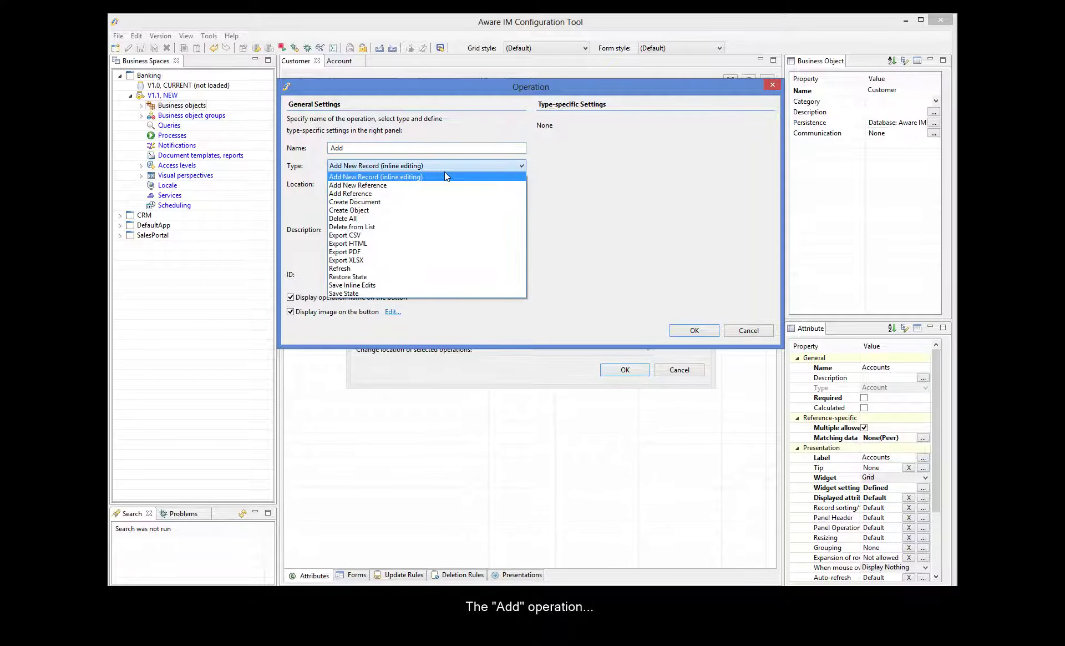
{"action": "left_click", "coordinate": [414, 193]}
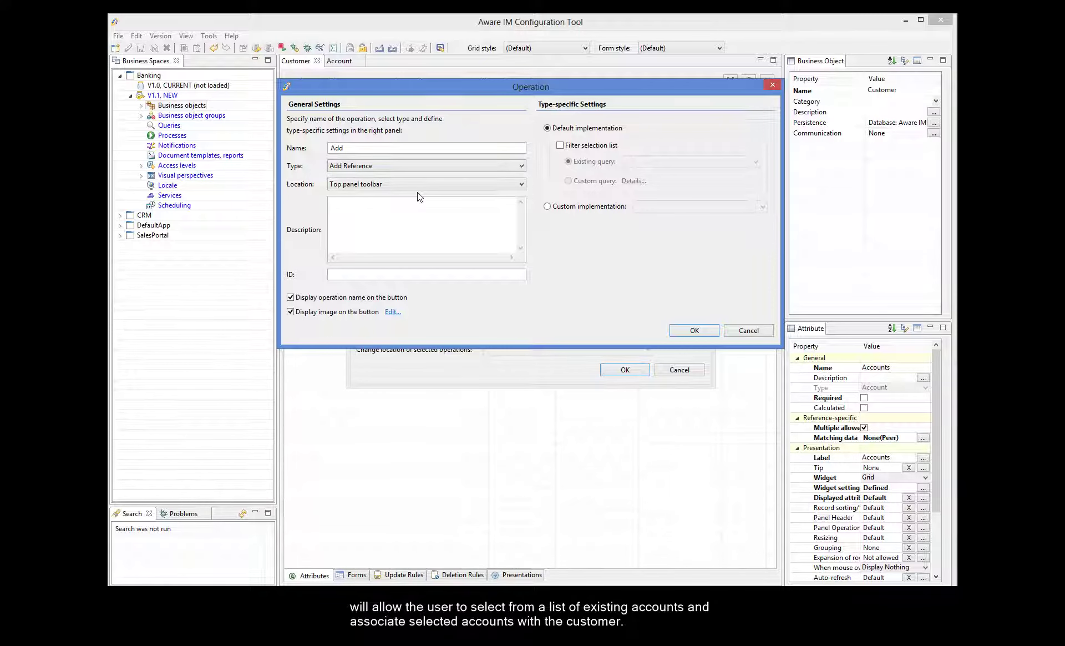
{"action": "left_click", "coordinate": [693, 330]}
{"action": "left_click", "coordinate": [630, 370]}
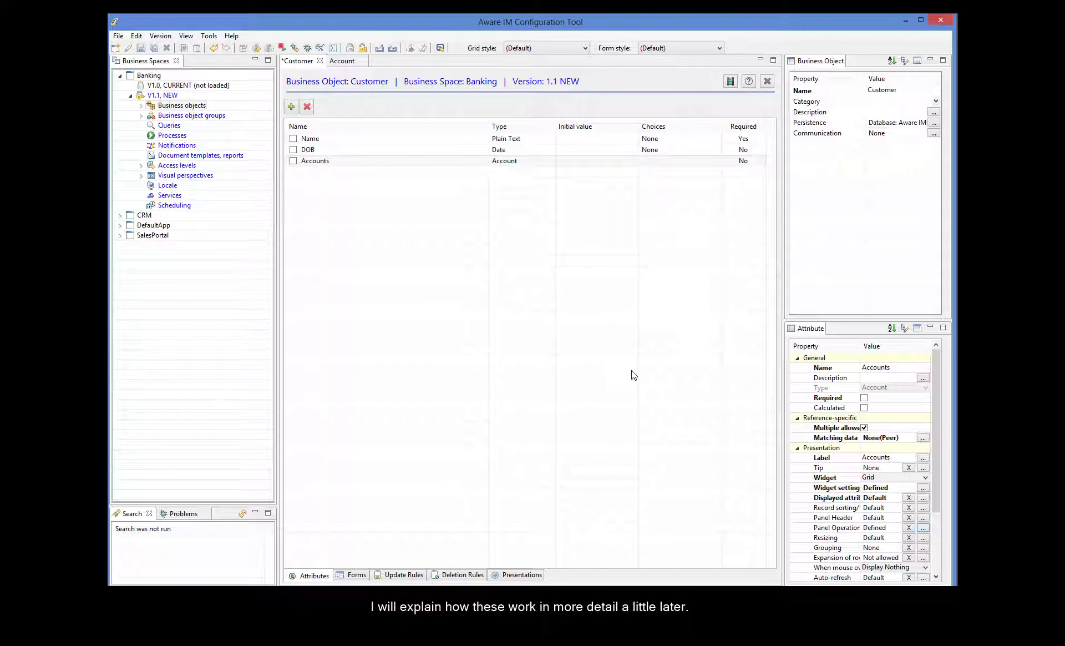
{"action": "left_click", "coordinate": [141, 48]}
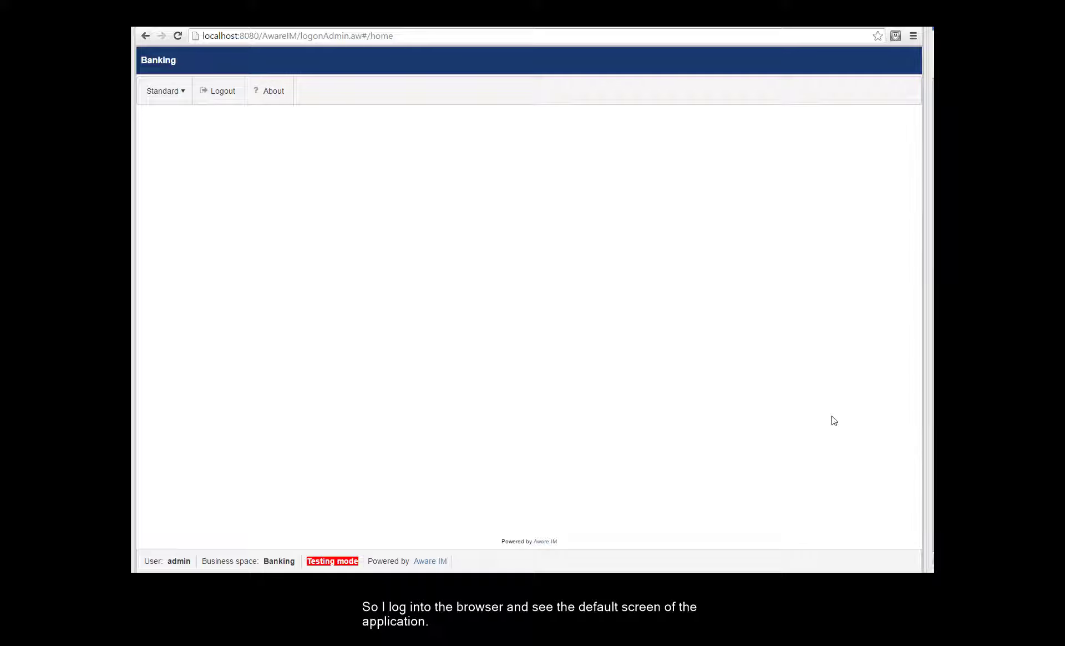
In the browser, start a new Customer record in the Banking application and enter the customer's full name and date of birth.
{"action": "left_click", "coordinate": [178, 101]}
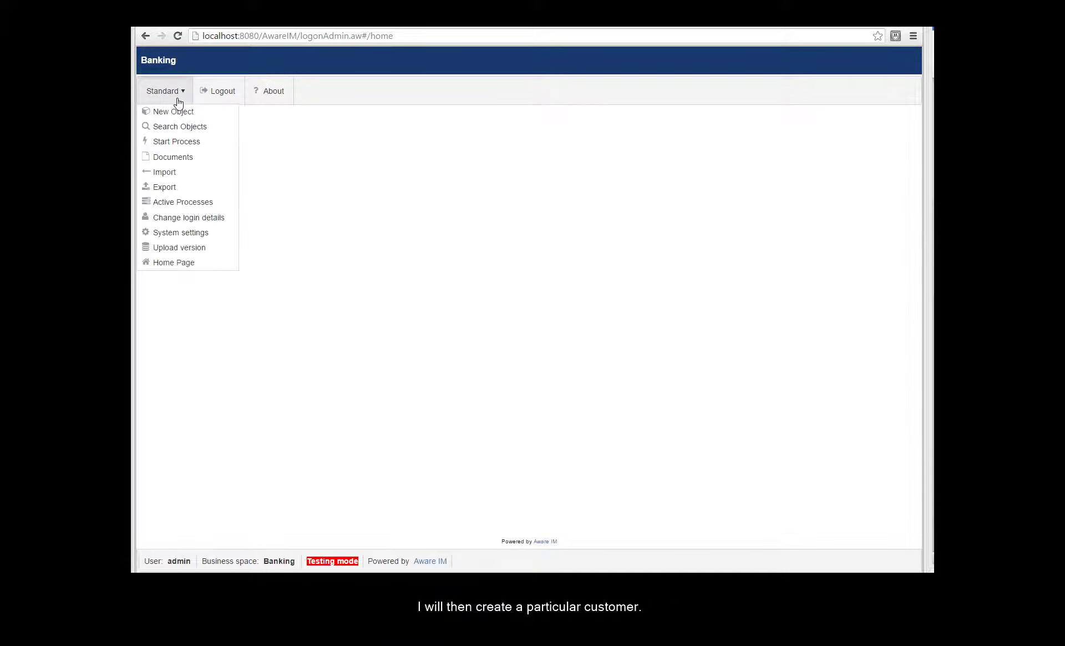
{"action": "left_click", "coordinate": [179, 111]}
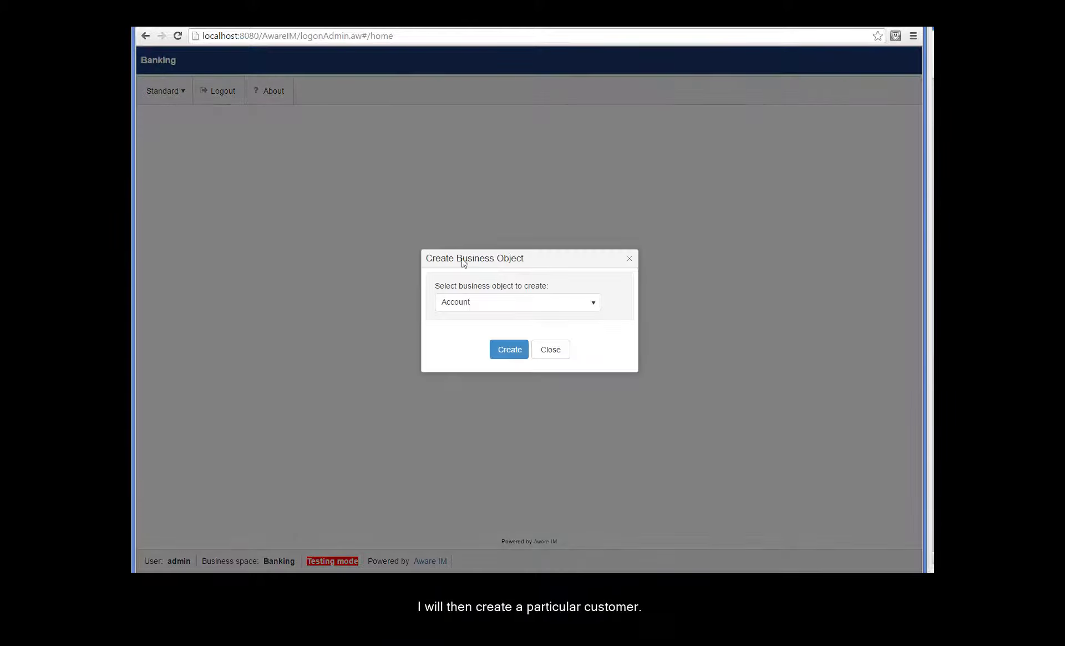
{"action": "left_click", "coordinate": [491, 304]}
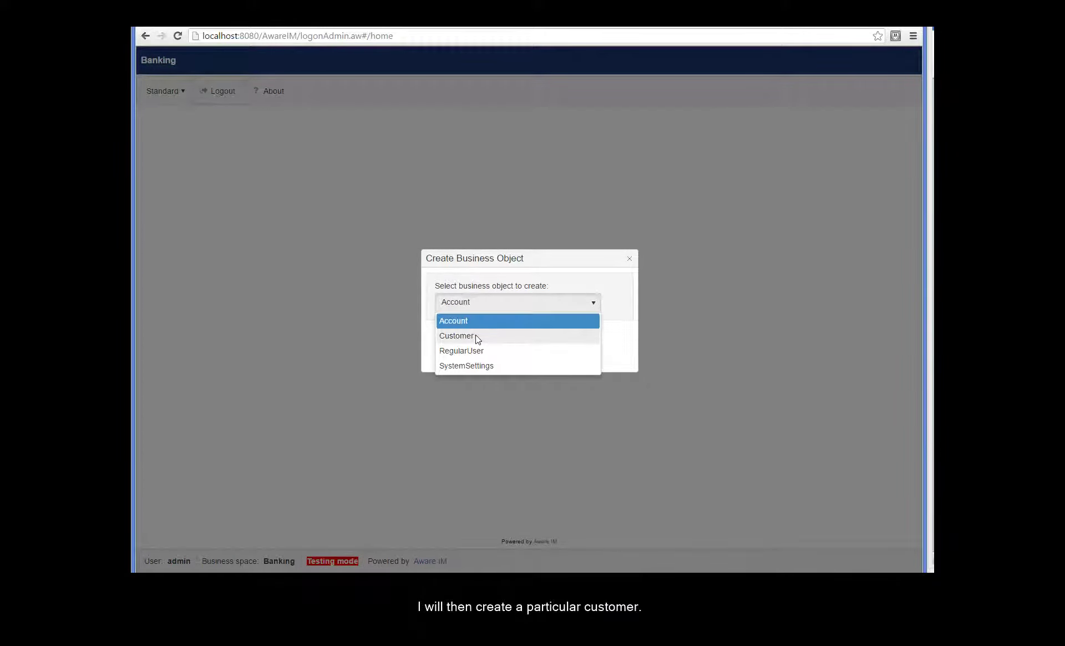
{"action": "left_click", "coordinate": [475, 336]}
{"action": "left_click", "coordinate": [499, 352]}
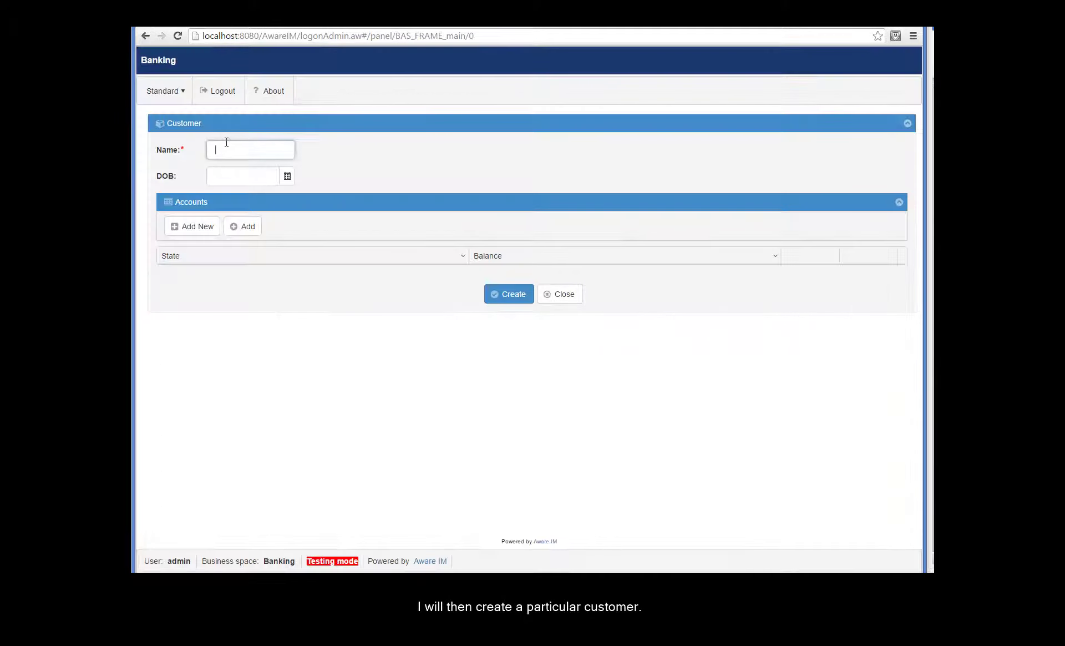
{"action": "type", "text": "John Smith"}
{"action": "left_click", "coordinate": [226, 177]}
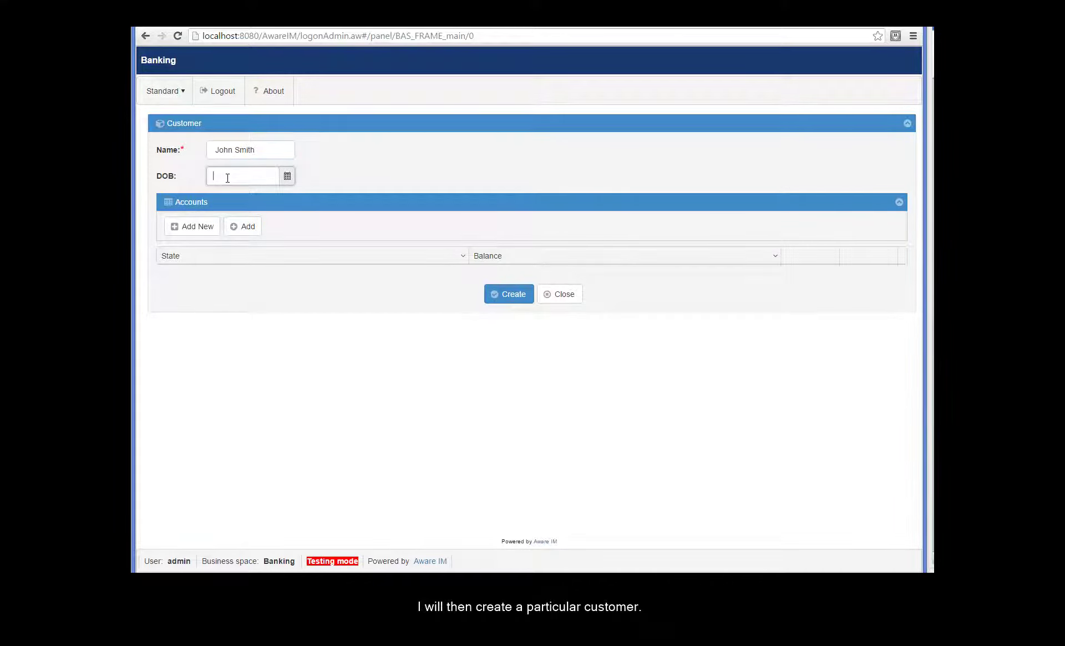
{"action": "type", "text": "03/12/1980"}
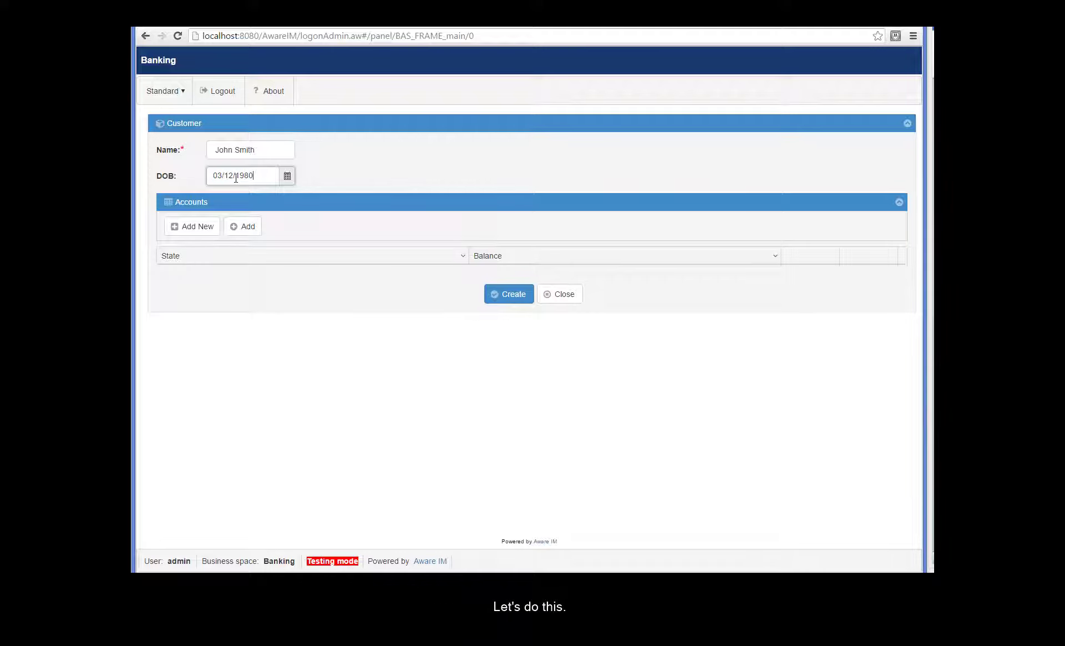
Create a new account with balance 250 and state NEW in the customer's Accounts grid.
{"action": "left_click", "coordinate": [188, 232]}
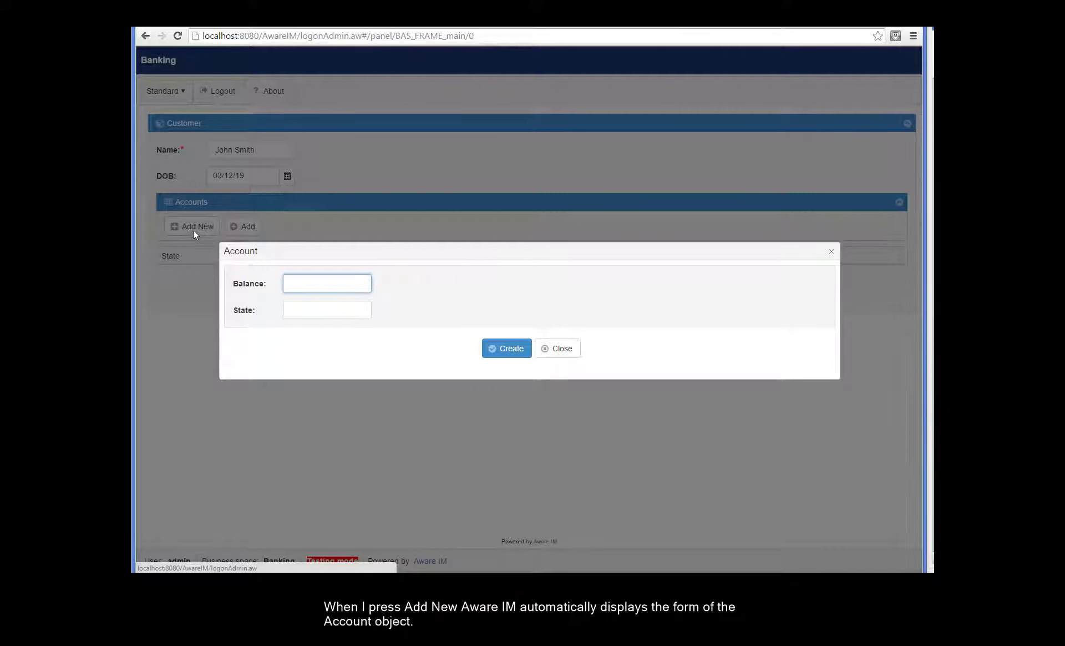
{"action": "type", "text": "250"}
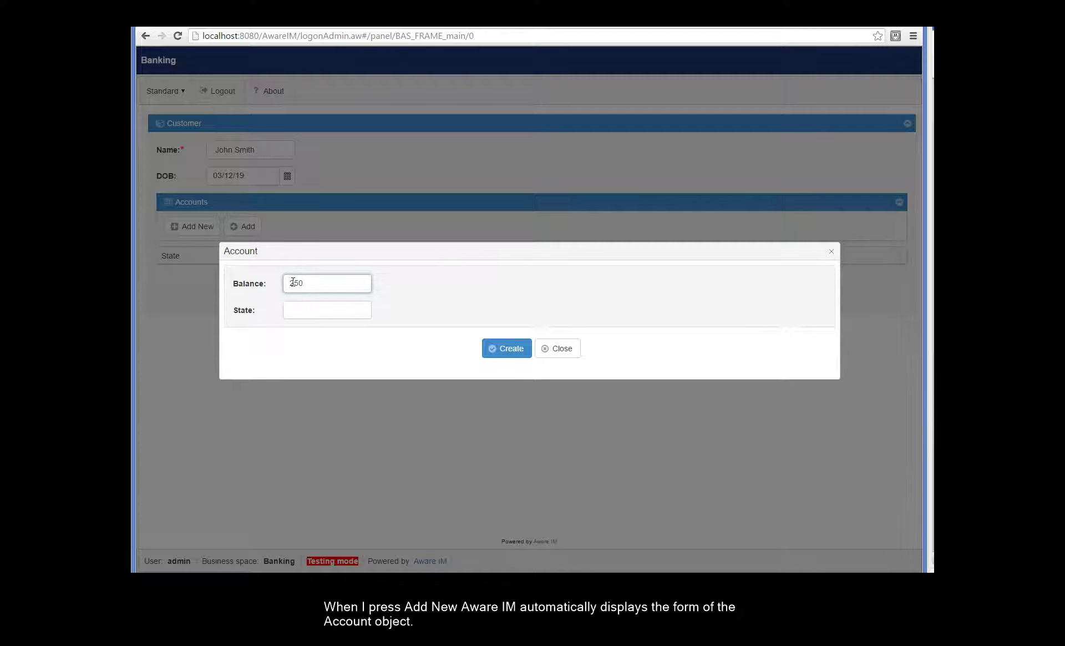
{"action": "key", "text": "Tab"}
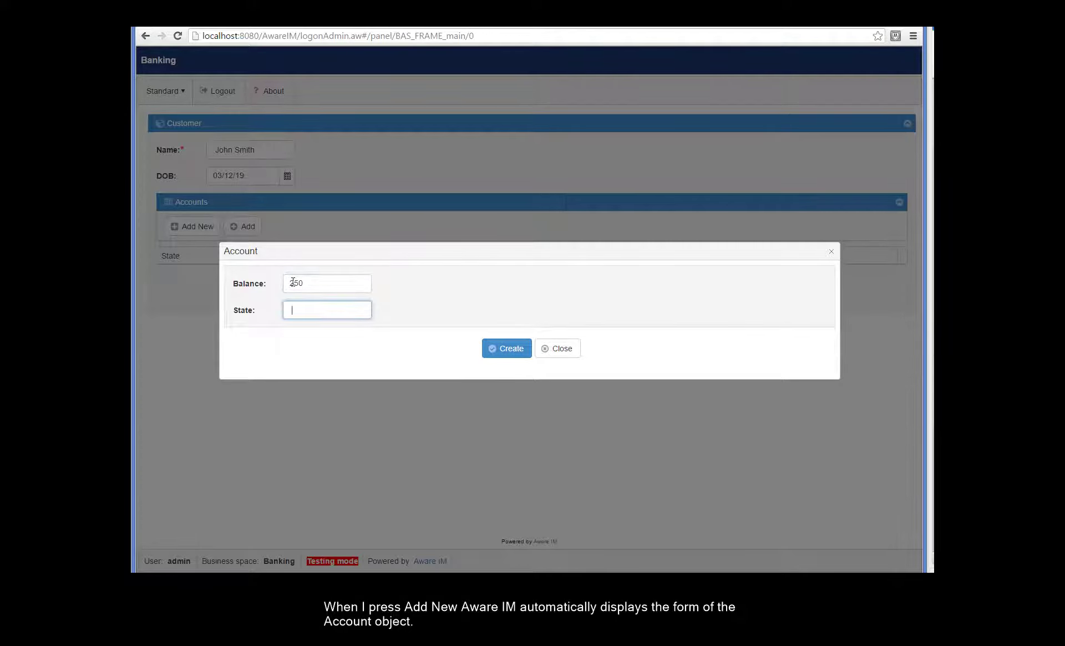
{"action": "type", "text": "NEW"}
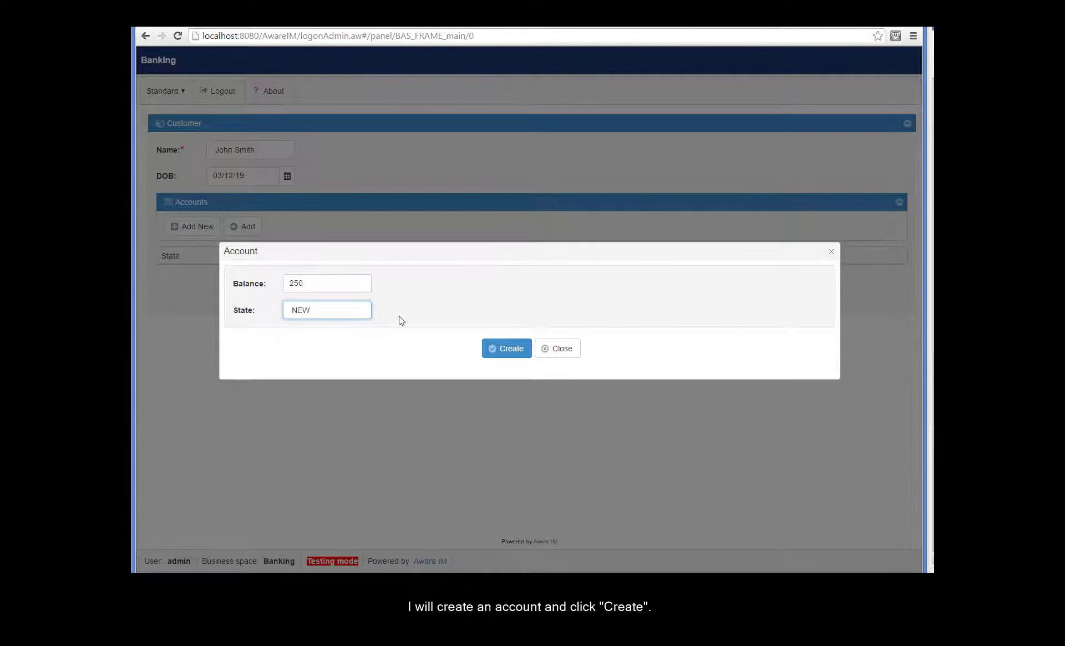
{"action": "left_click", "coordinate": [500, 352]}
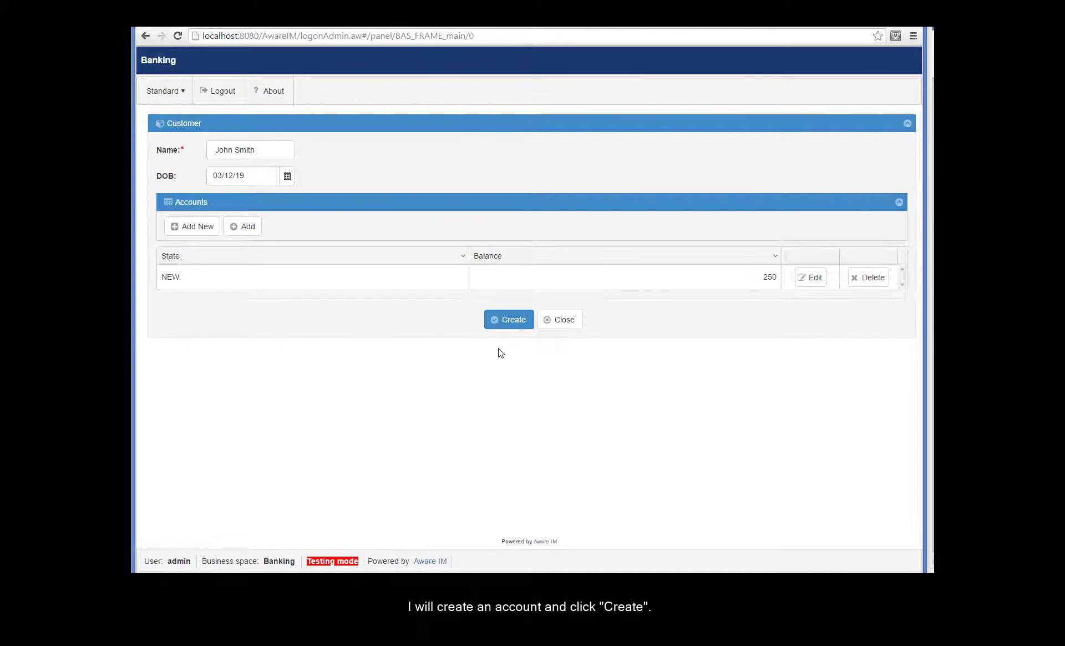
Add a second new account with balance 500 and state NEW, and create the customer record.
{"action": "left_click", "coordinate": [194, 229]}
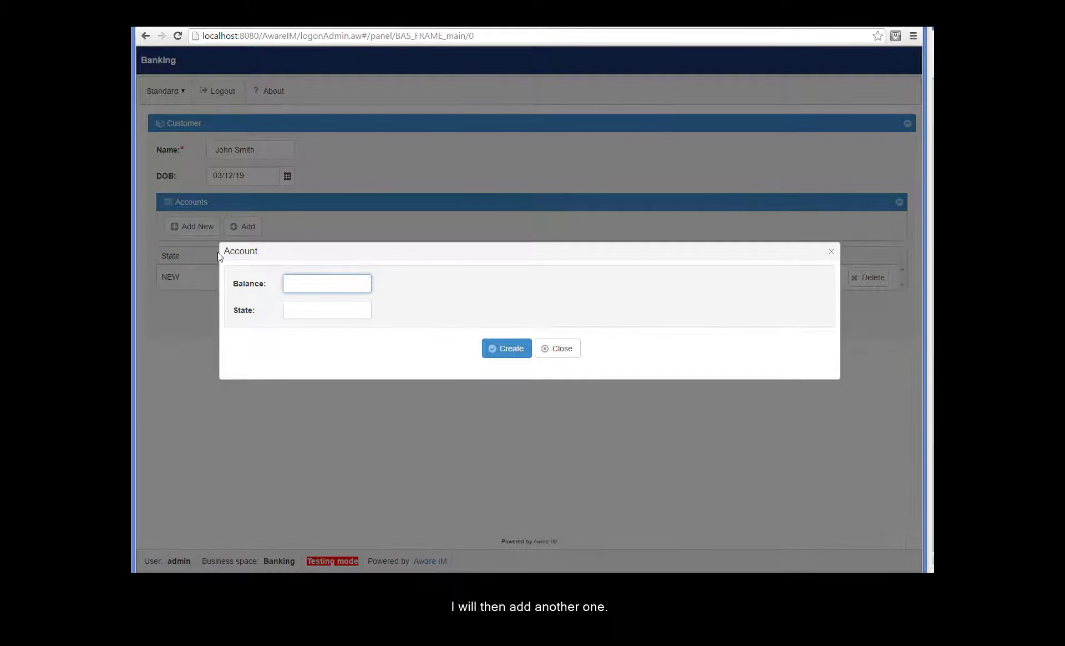
{"action": "type", "text": "500"}
{"action": "left_click", "coordinate": [349, 307]}
{"action": "type", "text": "NEW"}
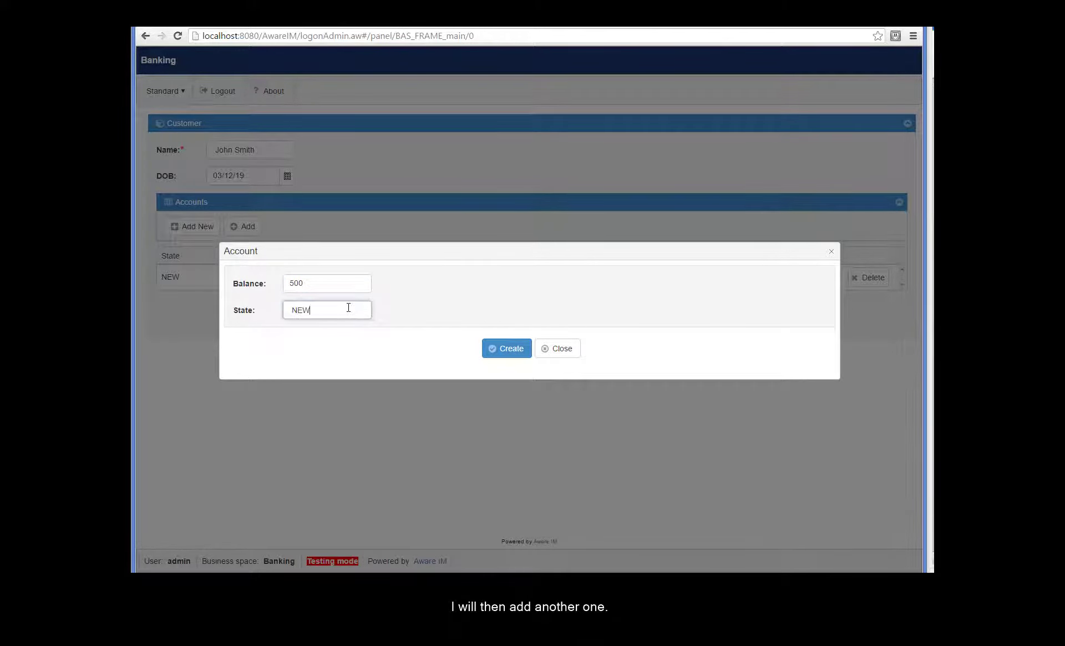
{"action": "left_click", "coordinate": [498, 350]}
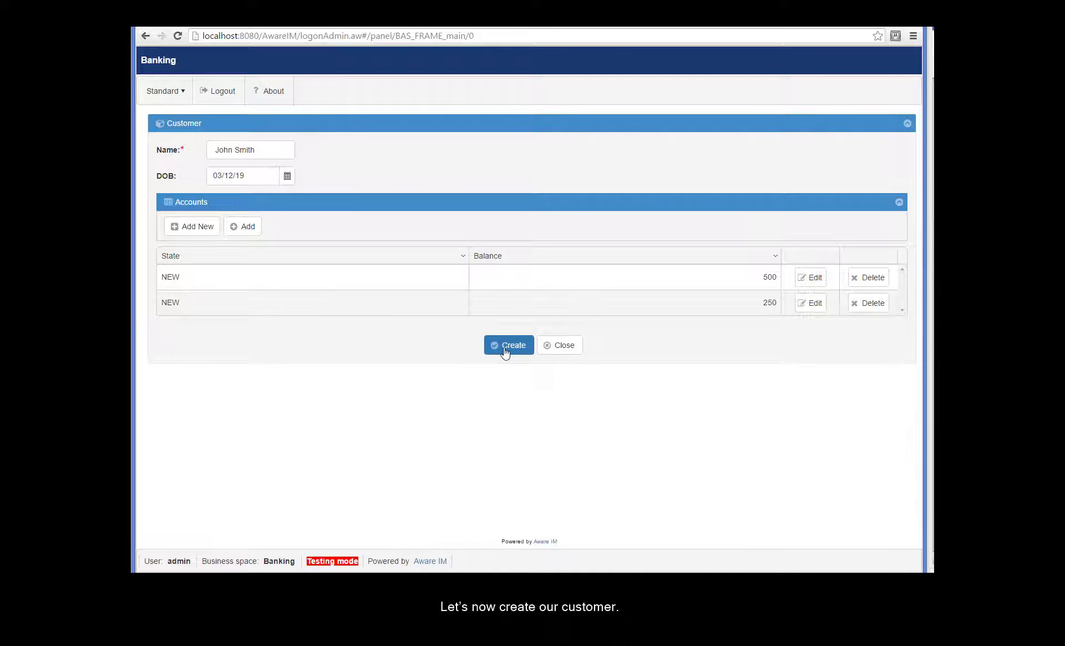
{"action": "left_click", "coordinate": [505, 350]}
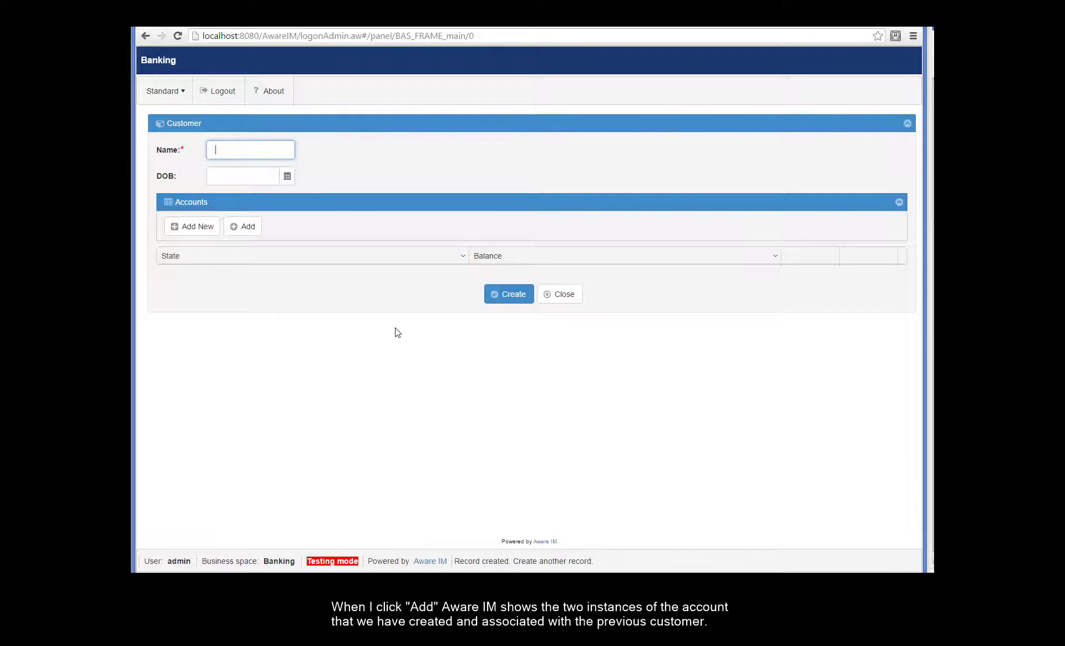
View the existing accounts offered for a new customer, and open the saved customer's 250 account for editing.
{"action": "left_click", "coordinate": [234, 228]}
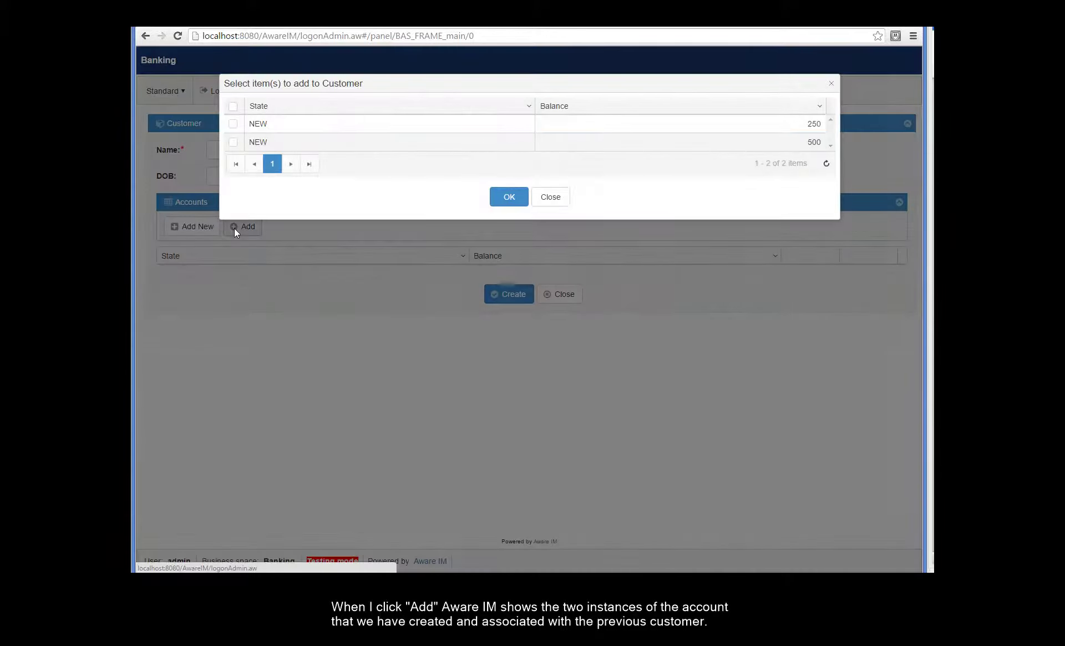
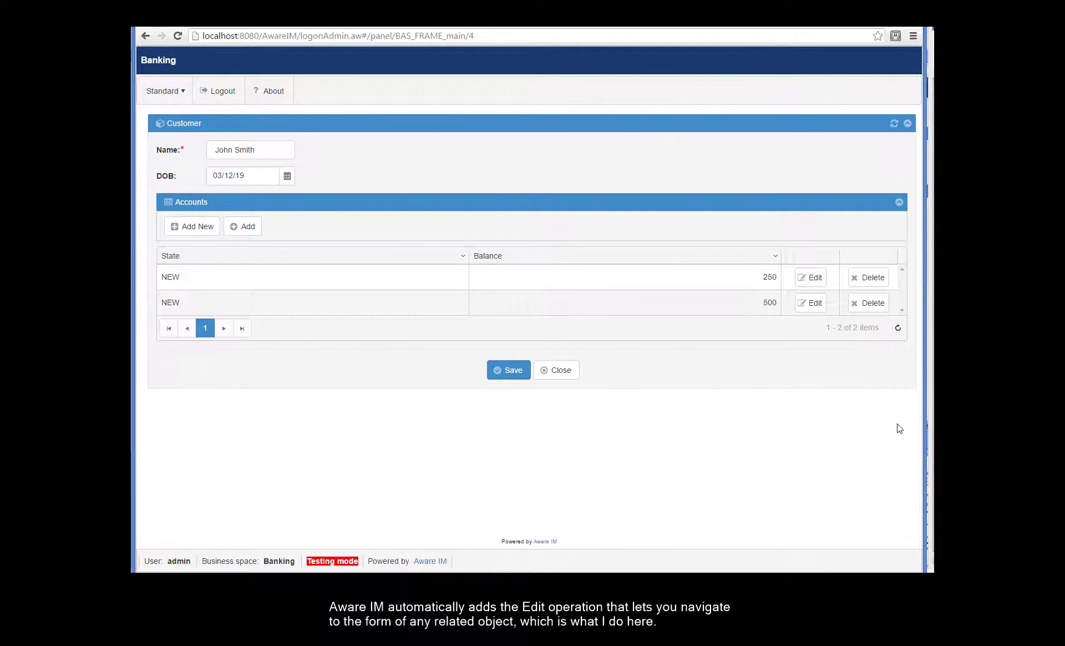
{"action": "left_click", "coordinate": [807, 279]}
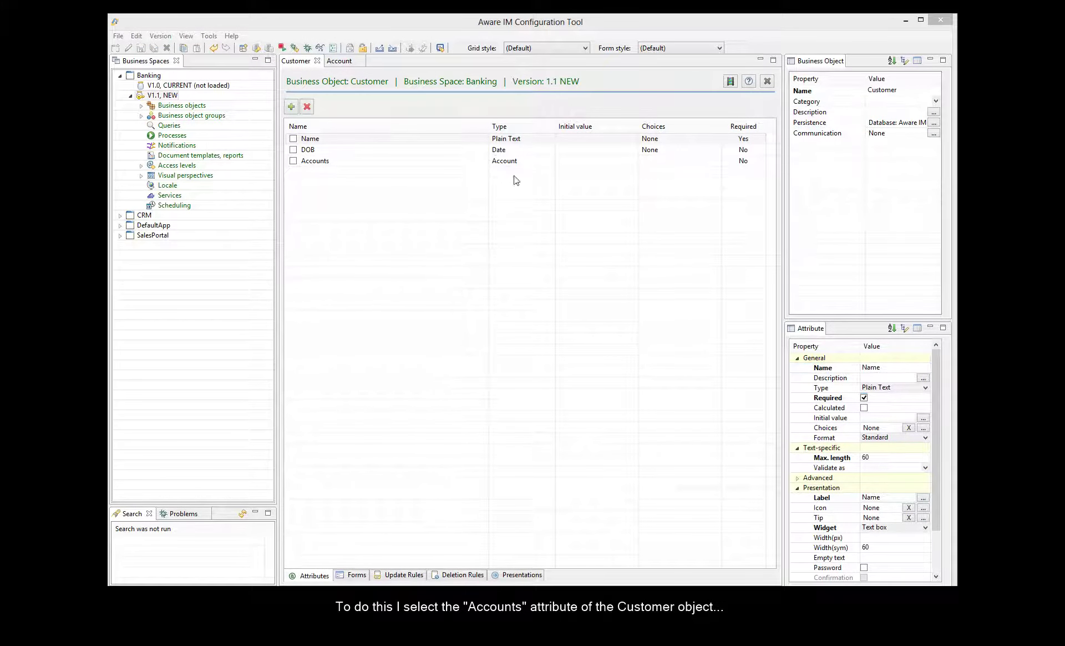
In the Aware IM Configuration Tool, create a matching attribute named Customer for the Customer object's Accounts attribute, and save.
{"action": "left_click", "coordinate": [332, 161]}
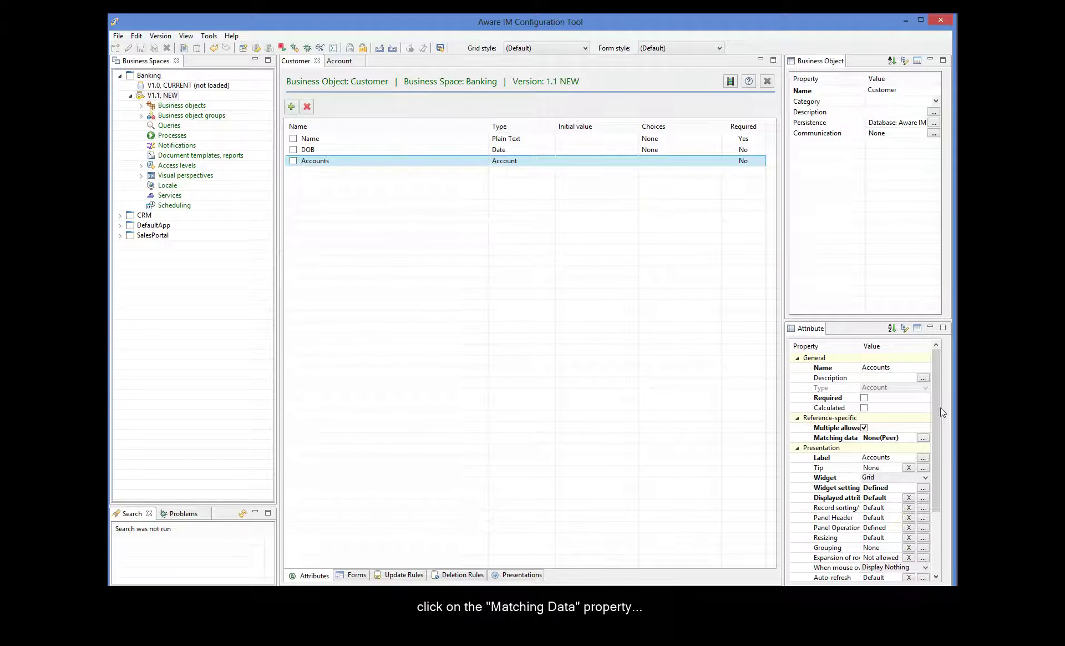
{"action": "left_click", "coordinate": [924, 438]}
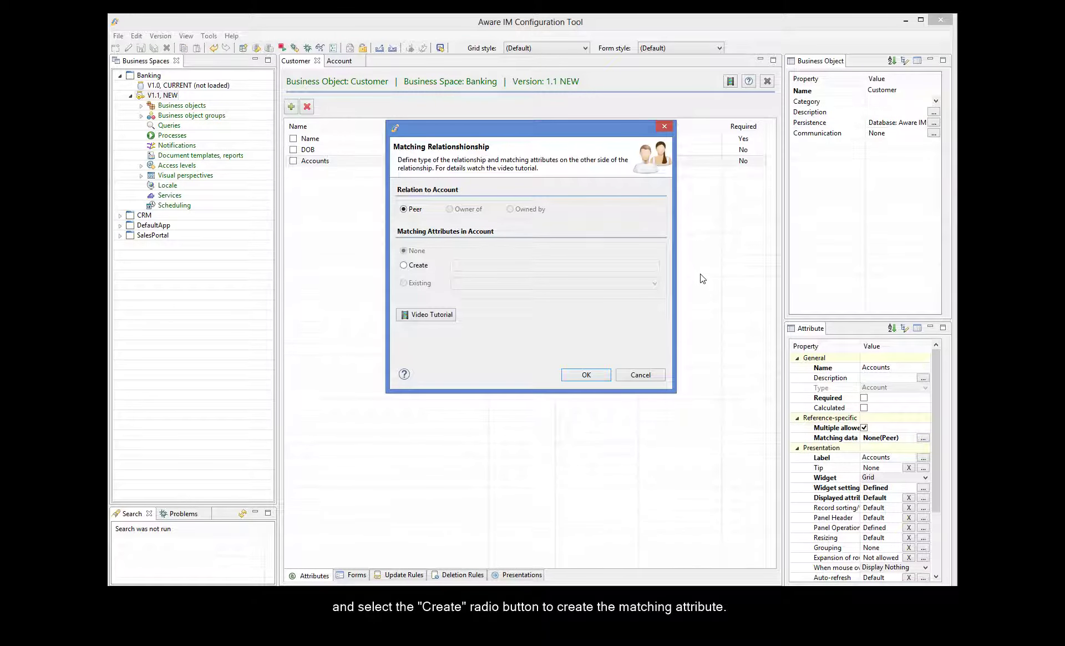
{"action": "left_click", "coordinate": [404, 266]}
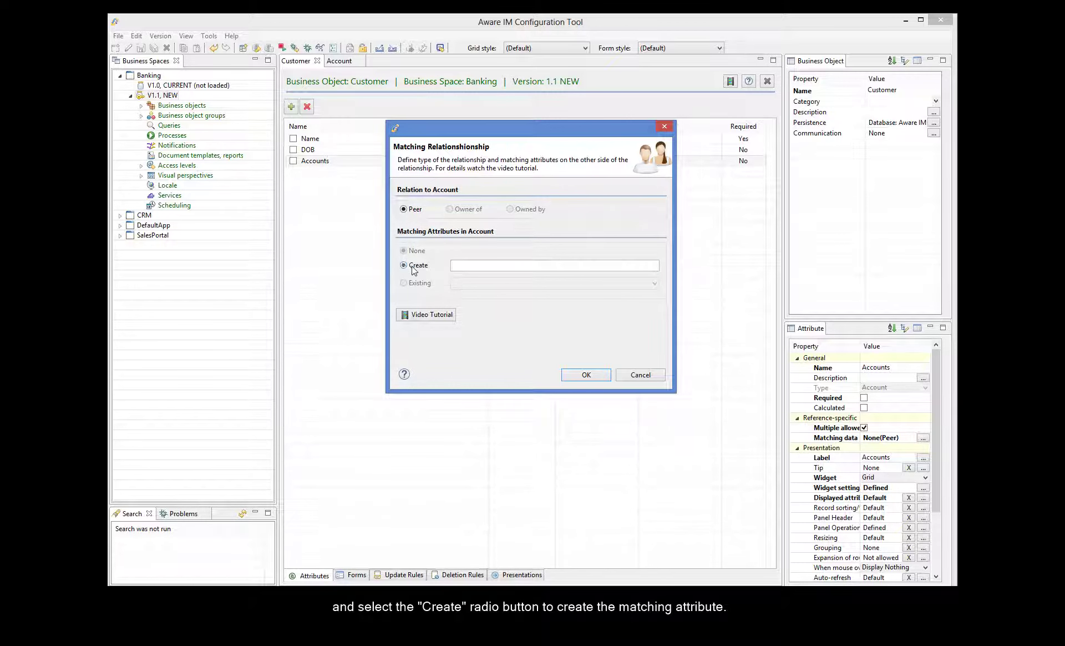
{"action": "left_click", "coordinate": [456, 265]}
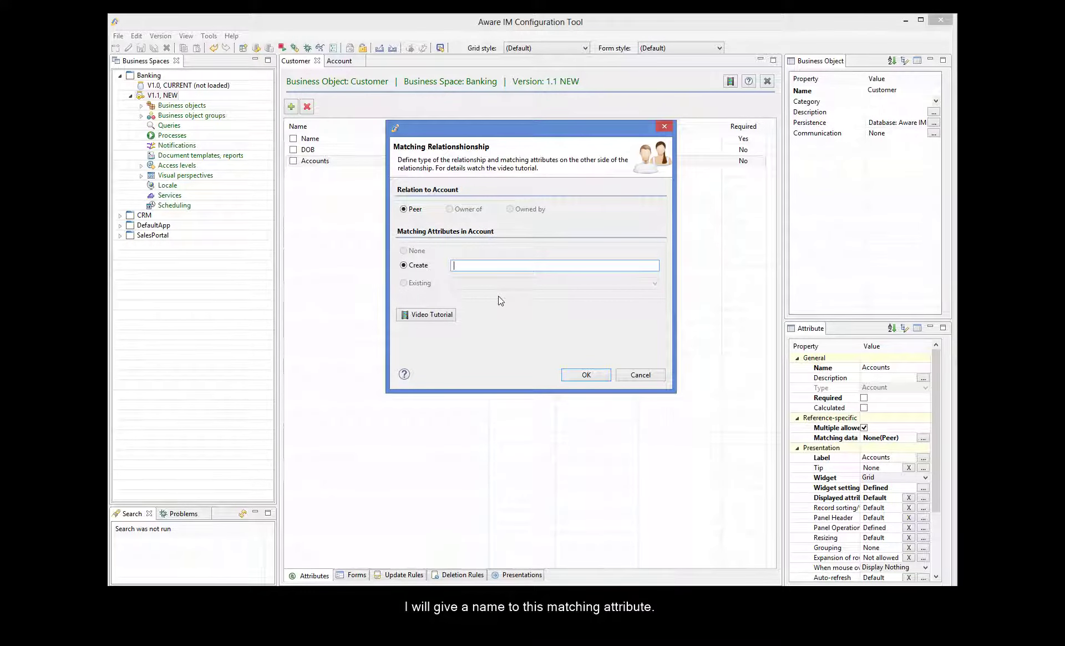
{"action": "type", "text": "Customer"}
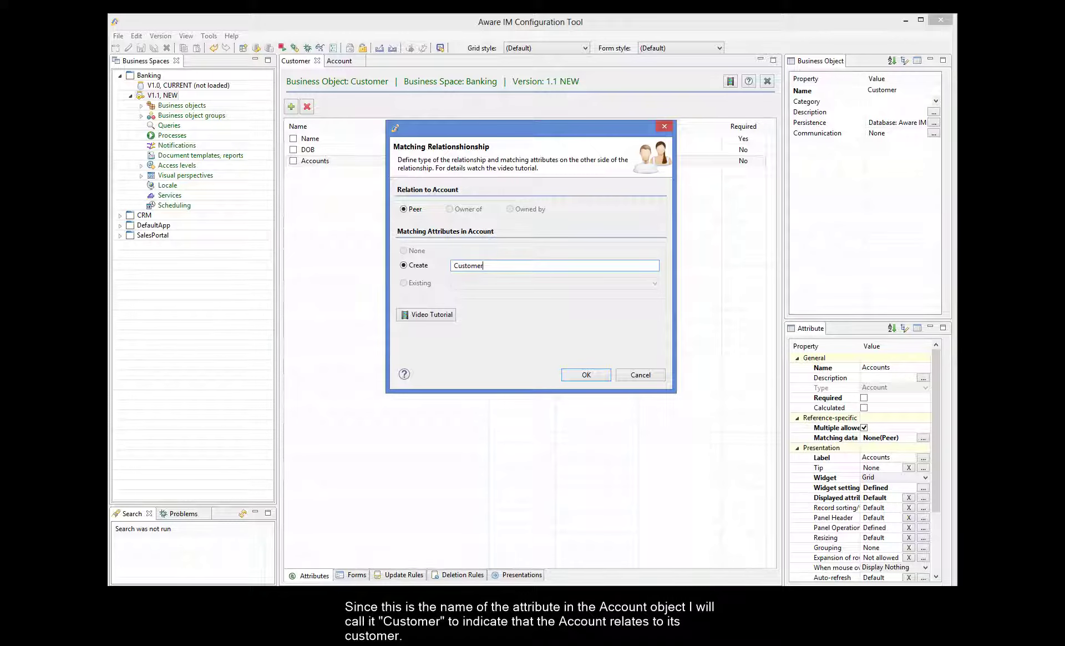
{"action": "left_click", "coordinate": [587, 375]}
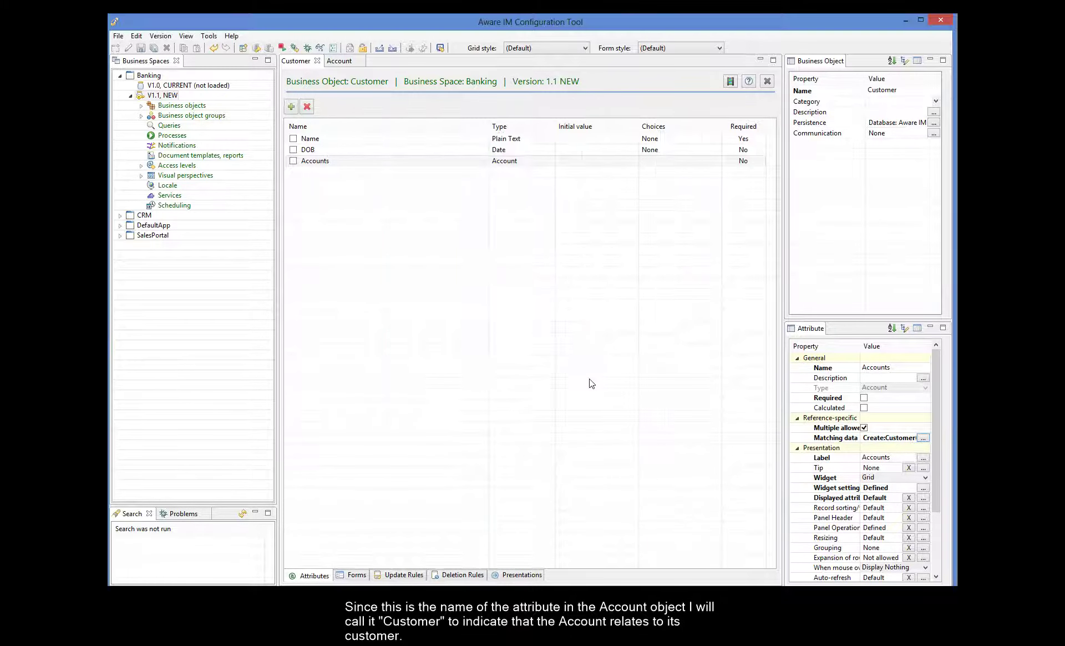
{"action": "left_click", "coordinate": [141, 48]}
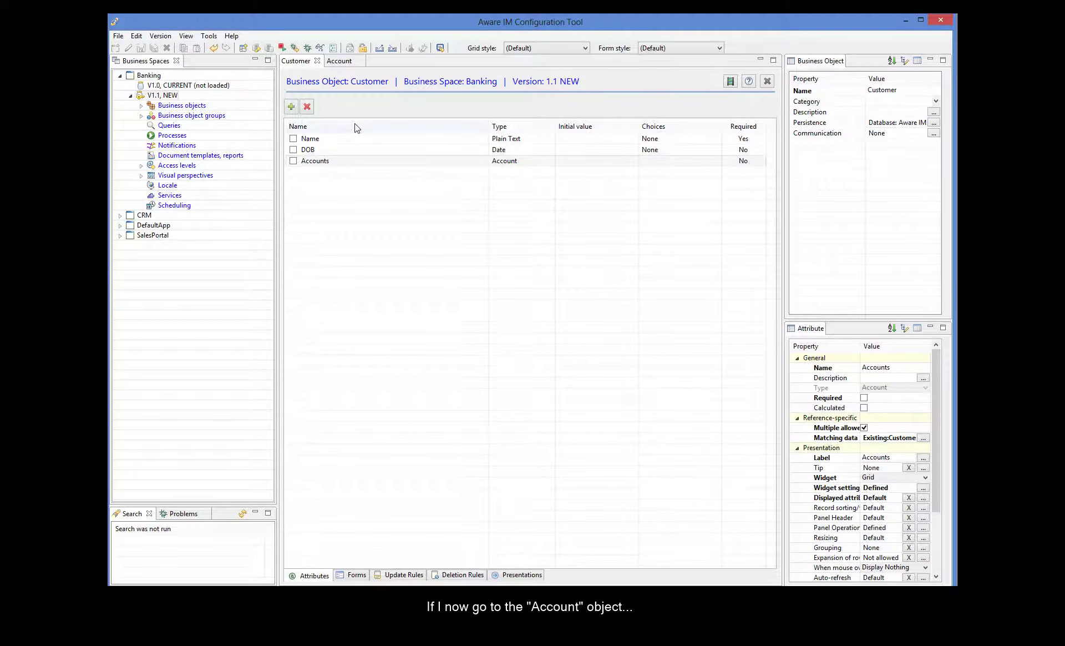
Disallow multiple values for the Account object's Customer attribute and save the object.
{"action": "left_click", "coordinate": [341, 61]}
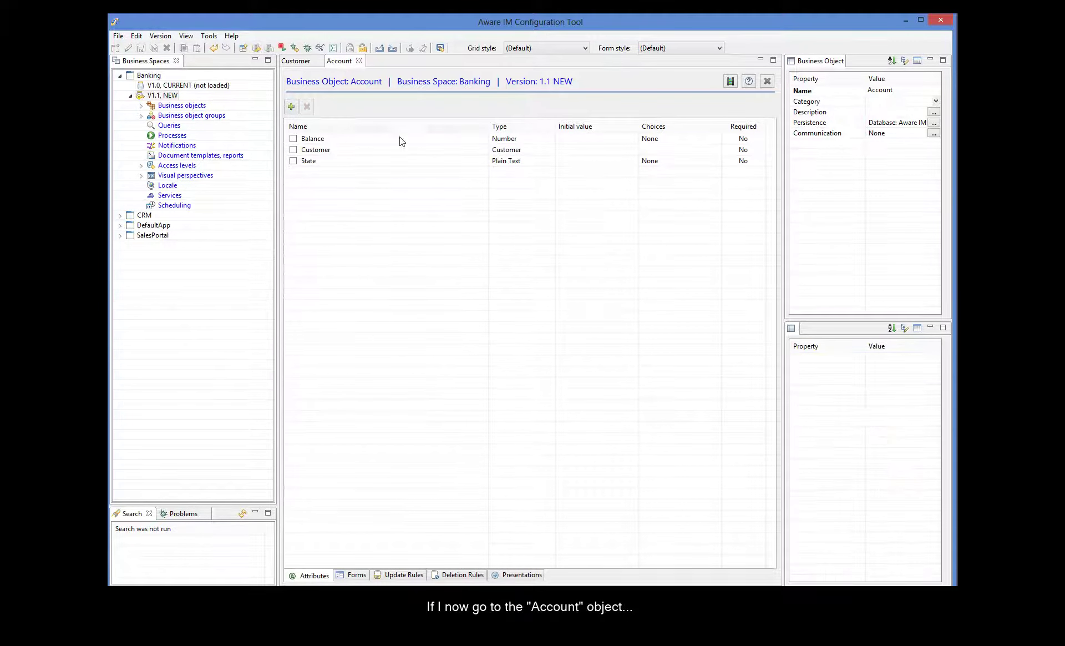
{"action": "left_click", "coordinate": [330, 151]}
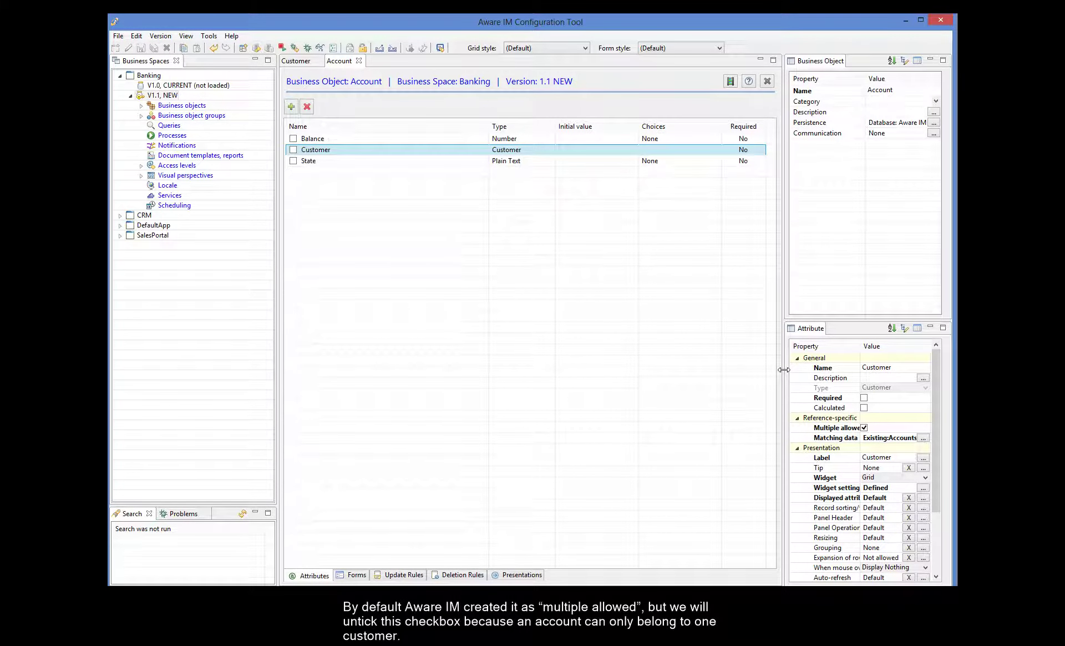
{"action": "left_click", "coordinate": [864, 428]}
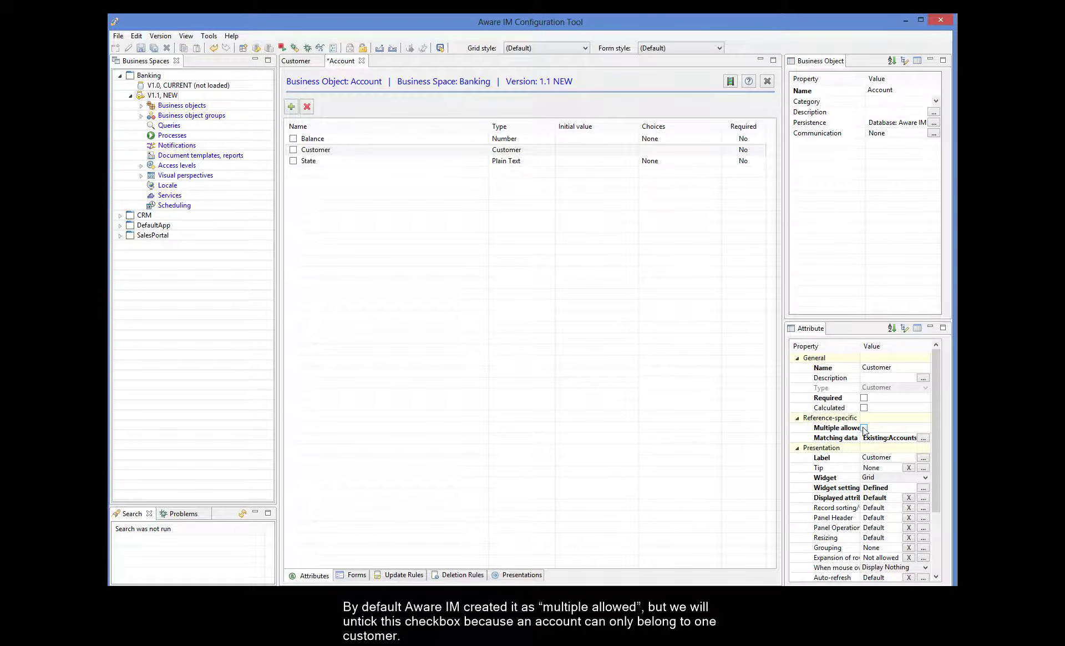
{"action": "left_click", "coordinate": [143, 48]}
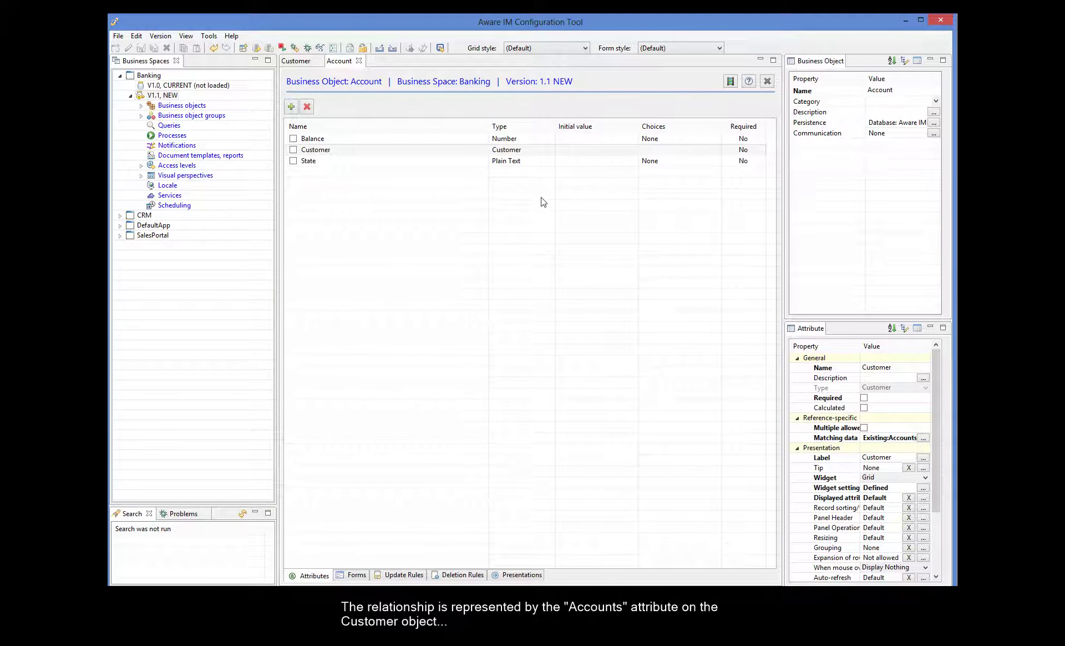
Examine the Accounts attribute of the Customer object and the matching Customer attribute of the Account object.
{"action": "left_click", "coordinate": [295, 61]}
{"action": "left_click", "coordinate": [318, 161]}
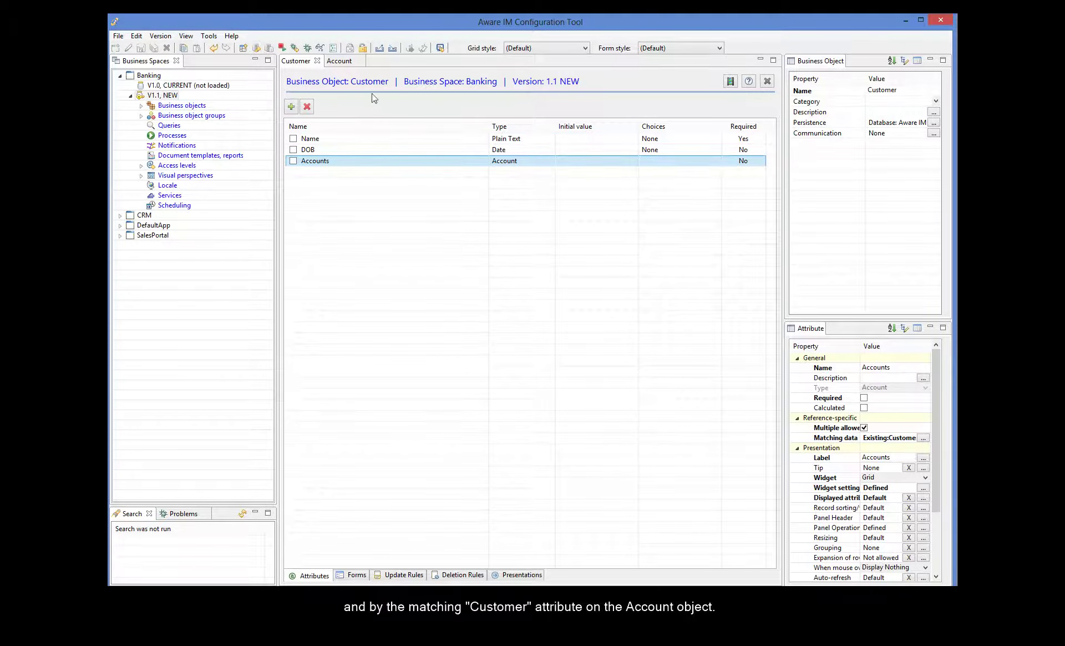
{"action": "left_click", "coordinate": [348, 61]}
{"action": "left_click", "coordinate": [324, 149]}
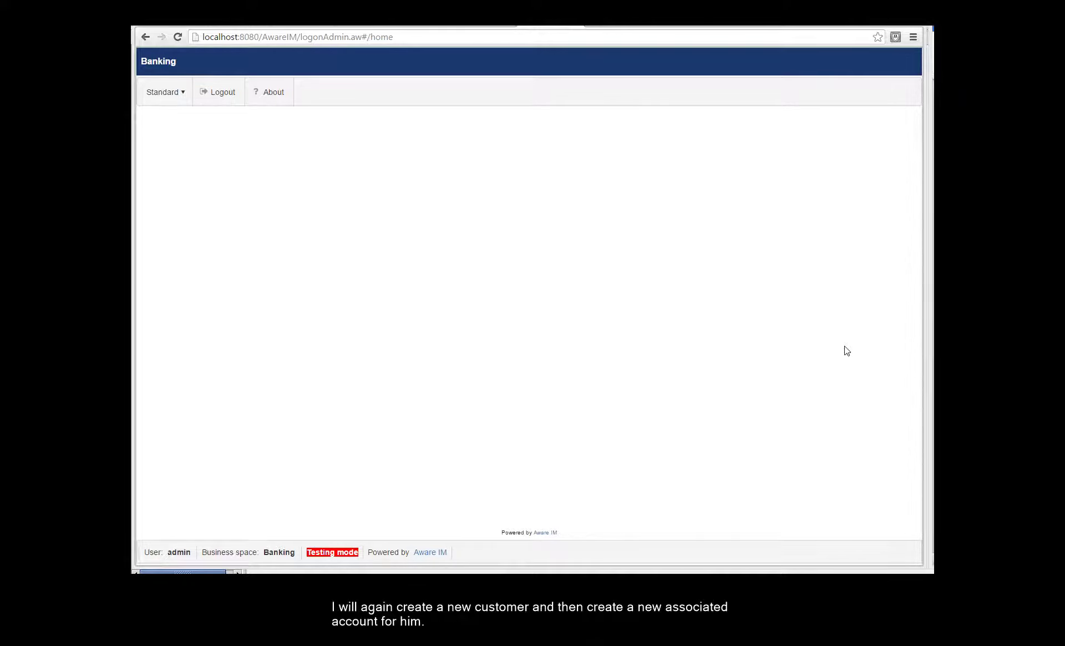
Start a new Customer record and fill in the customer's full name and date of birth.
{"action": "left_click", "coordinate": [188, 104]}
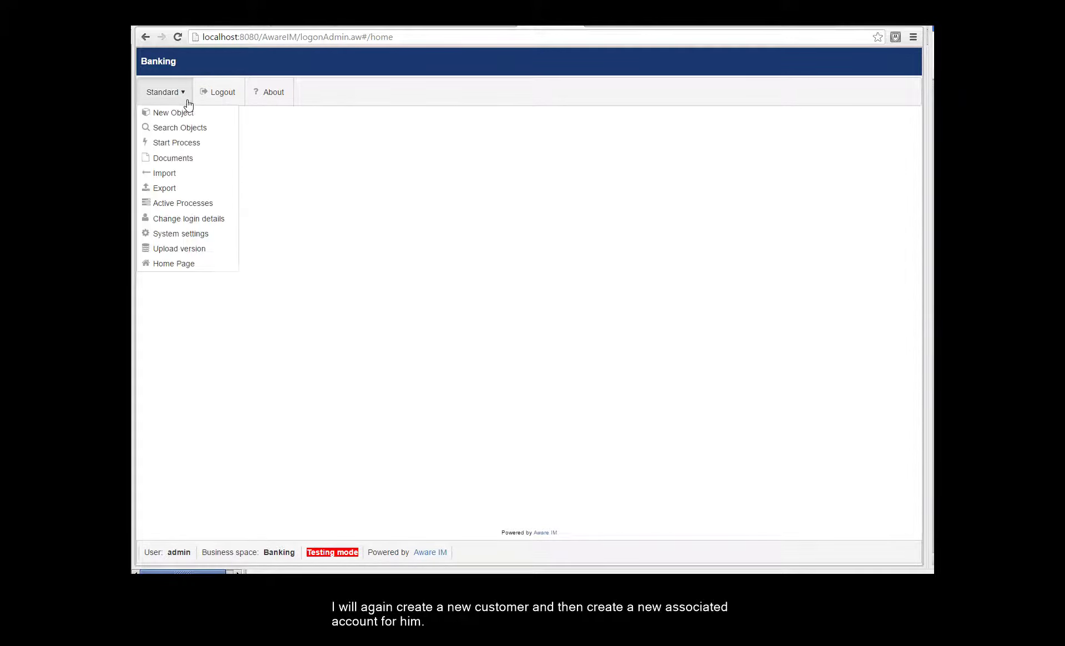
{"action": "left_click", "coordinate": [189, 113]}
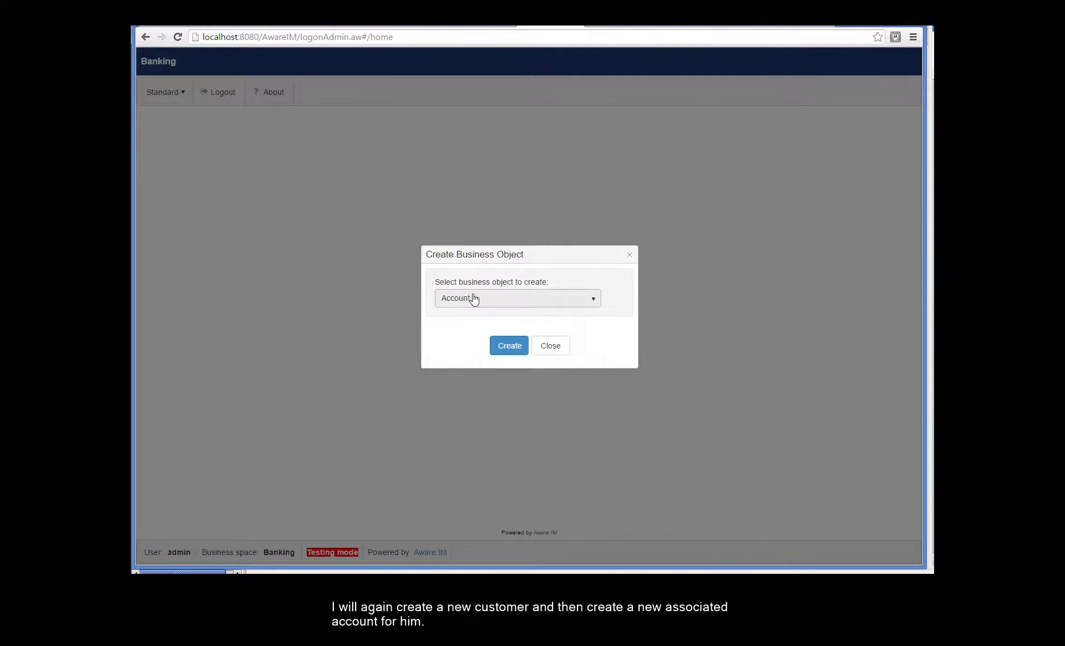
{"action": "left_click", "coordinate": [474, 298]}
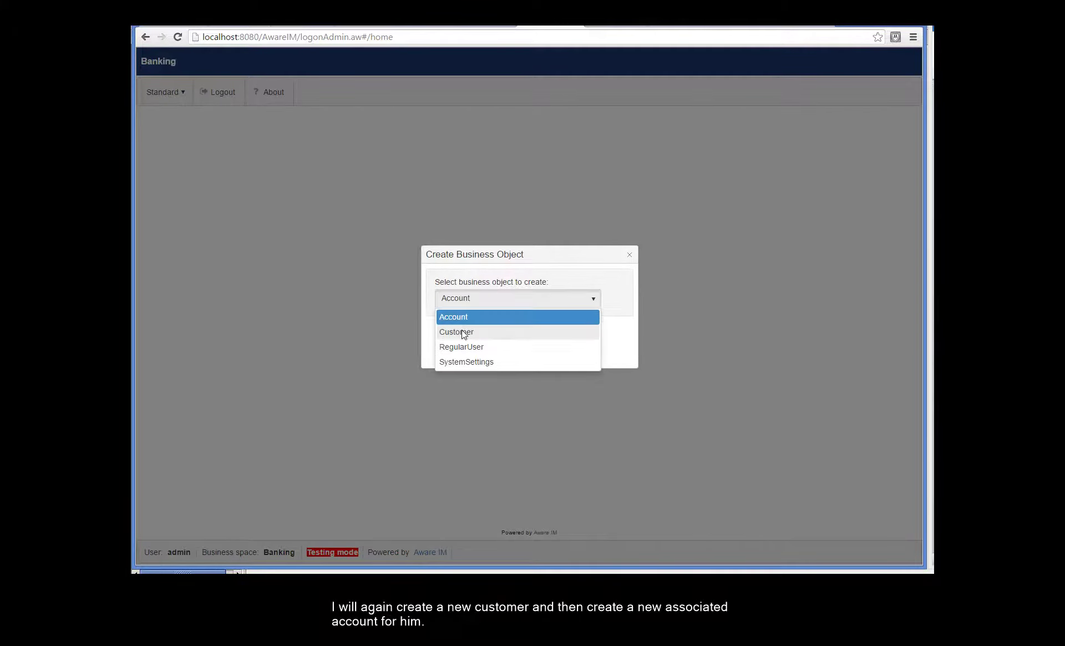
{"action": "left_click", "coordinate": [461, 331]}
{"action": "left_click", "coordinate": [508, 346]}
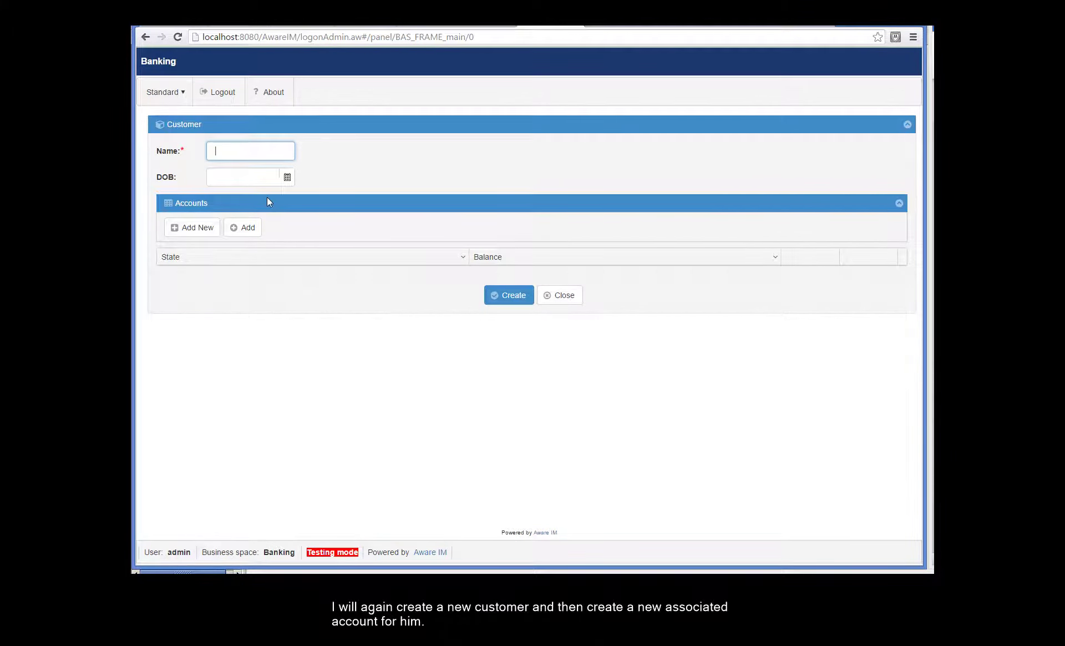
{"action": "type", "text": "Mary Brown"}
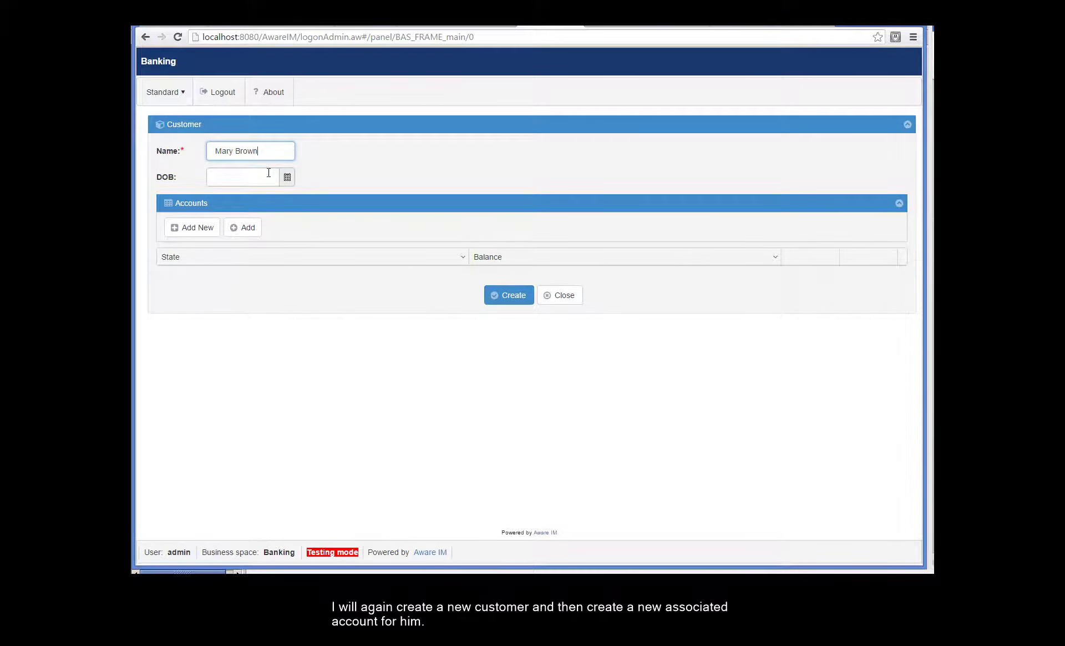
{"action": "left_click", "coordinate": [286, 182]}
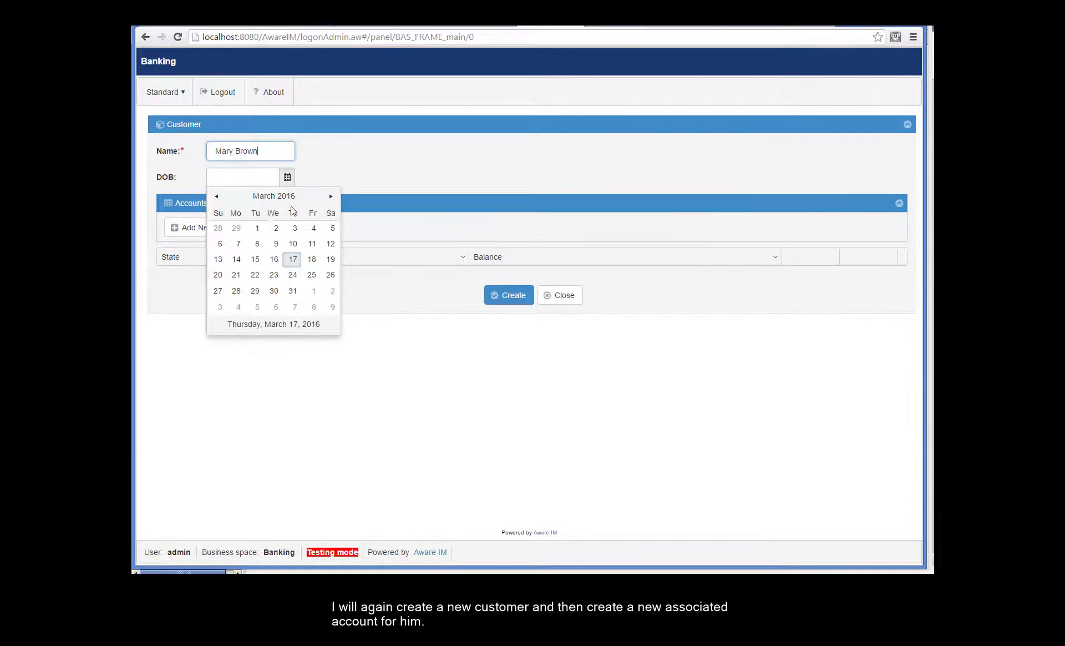
{"action": "left_click", "coordinate": [258, 230]}
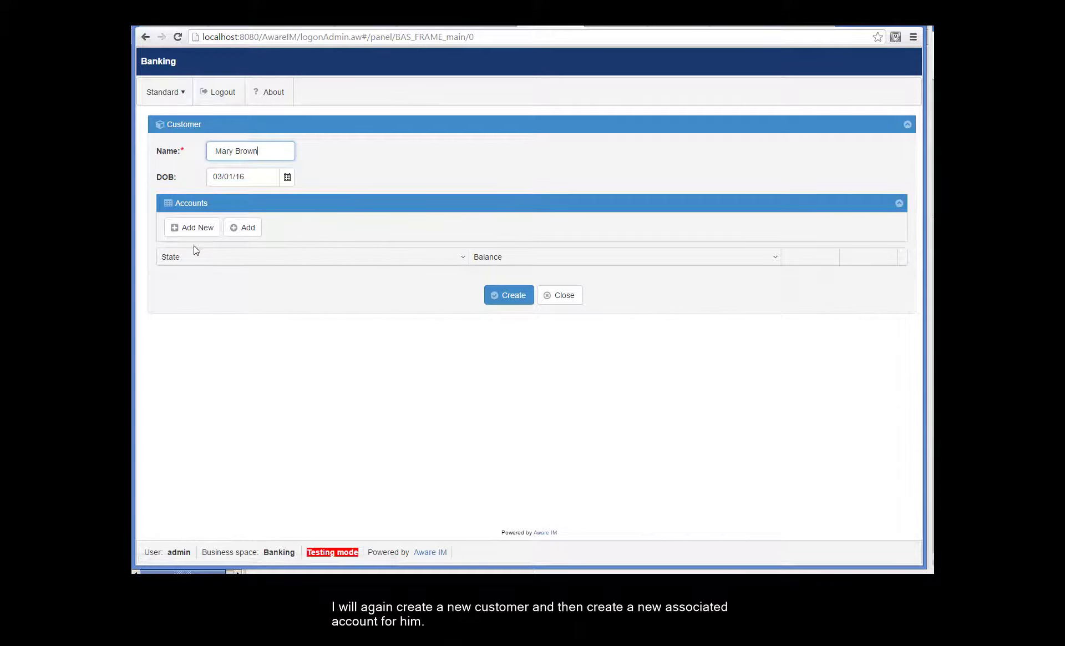
Add a new account with balance 600 and state NEW to the customer, and create the customer record.
{"action": "left_click", "coordinate": [195, 231]}
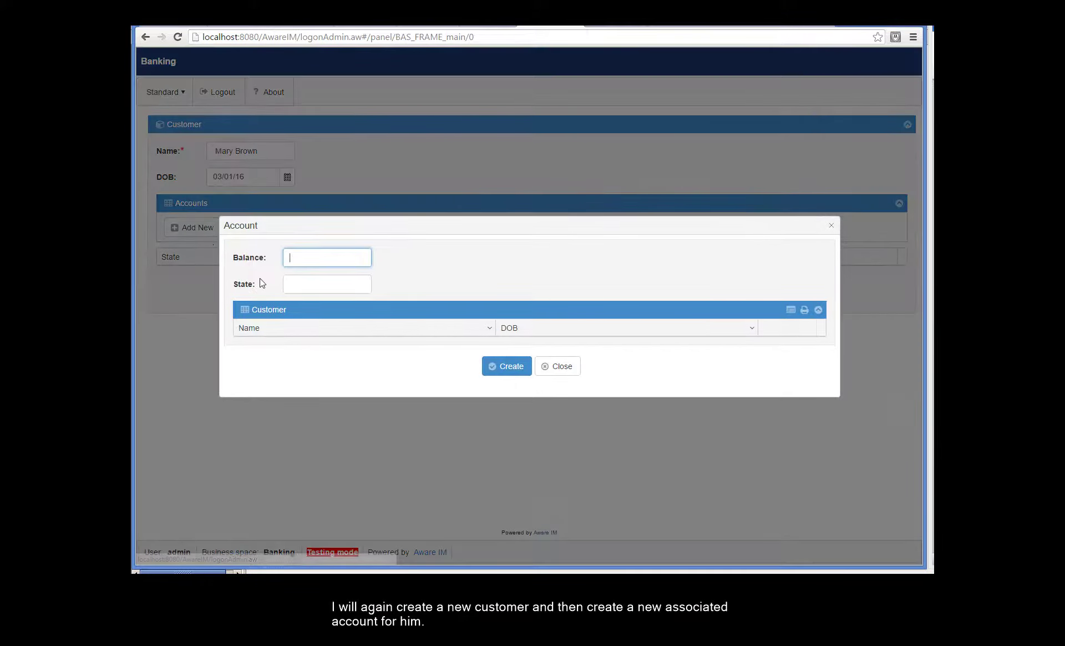
{"action": "type", "text": "600"}
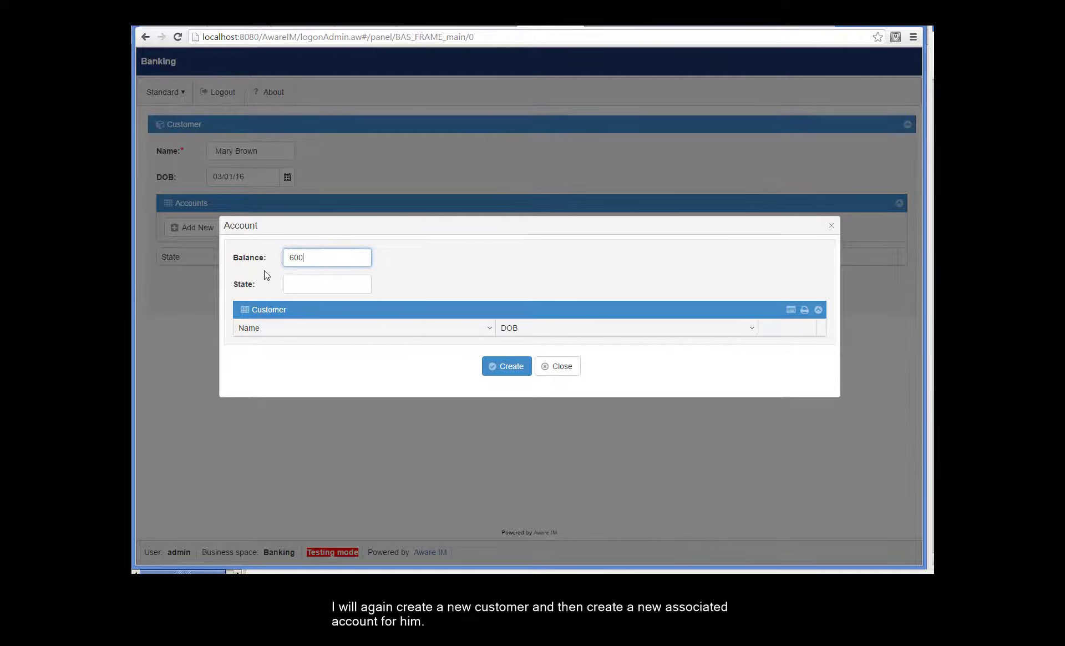
{"action": "left_click", "coordinate": [298, 279]}
{"action": "type", "text": "NSW"}
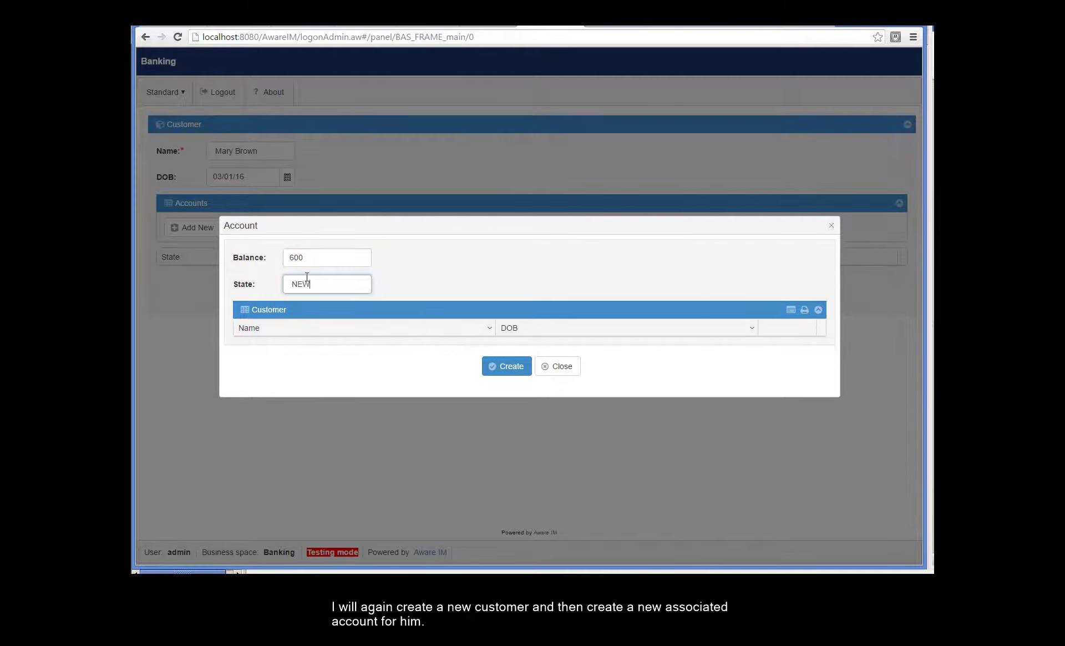
{"action": "left_click", "coordinate": [495, 367]}
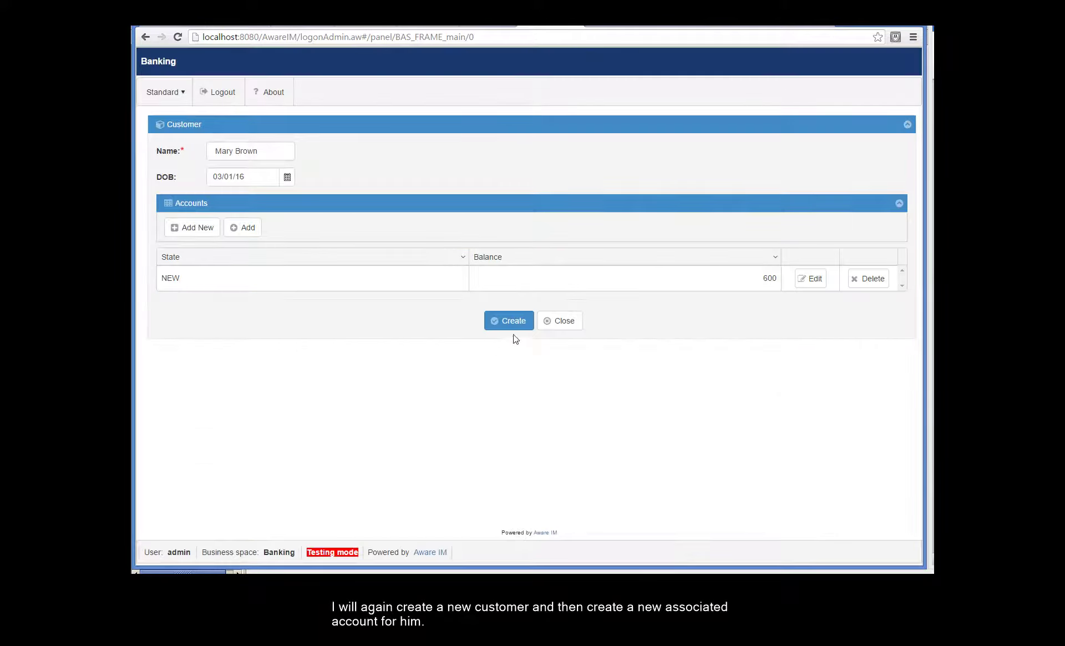
{"action": "left_click", "coordinate": [510, 328]}
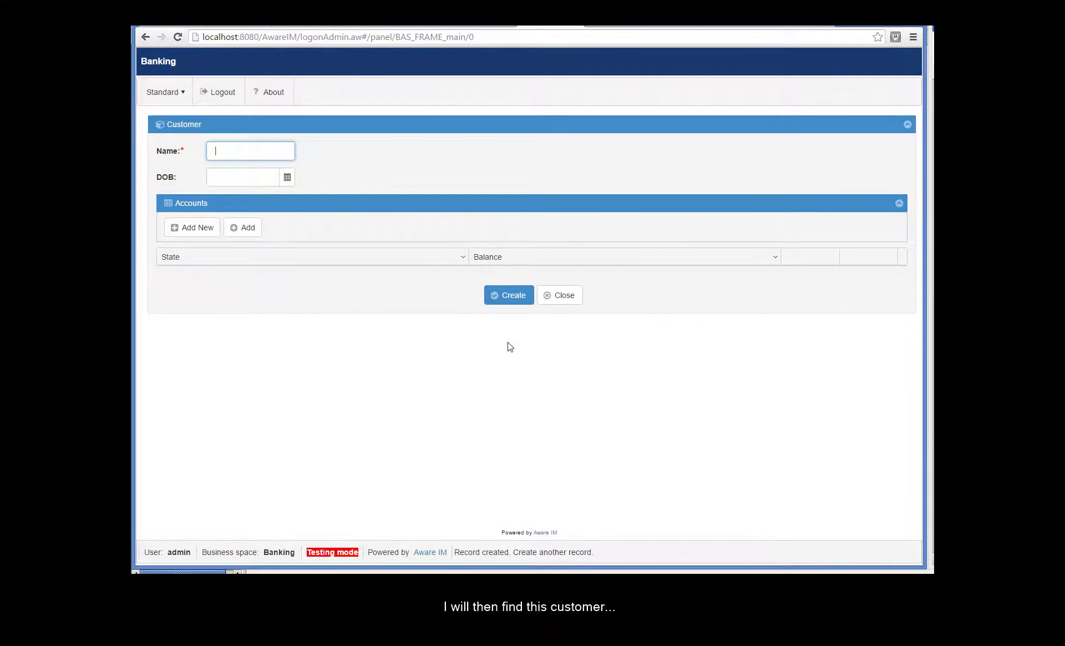
Search for all Customer objects, open the newly created customer, and open its 600 account.
{"action": "left_click", "coordinate": [166, 93]}
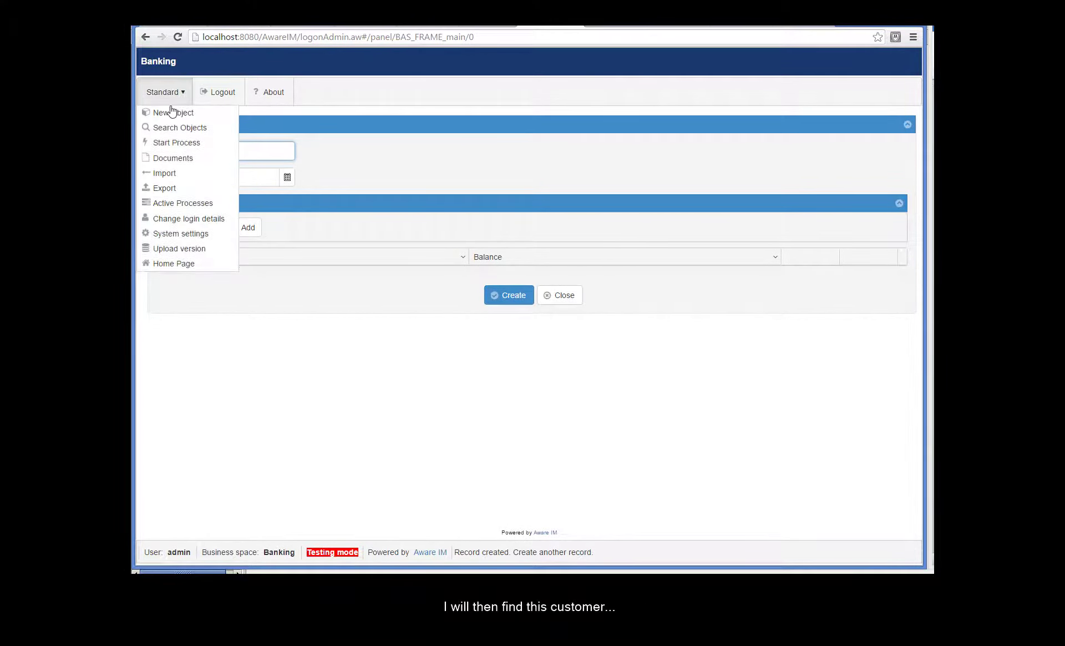
{"action": "left_click", "coordinate": [170, 127]}
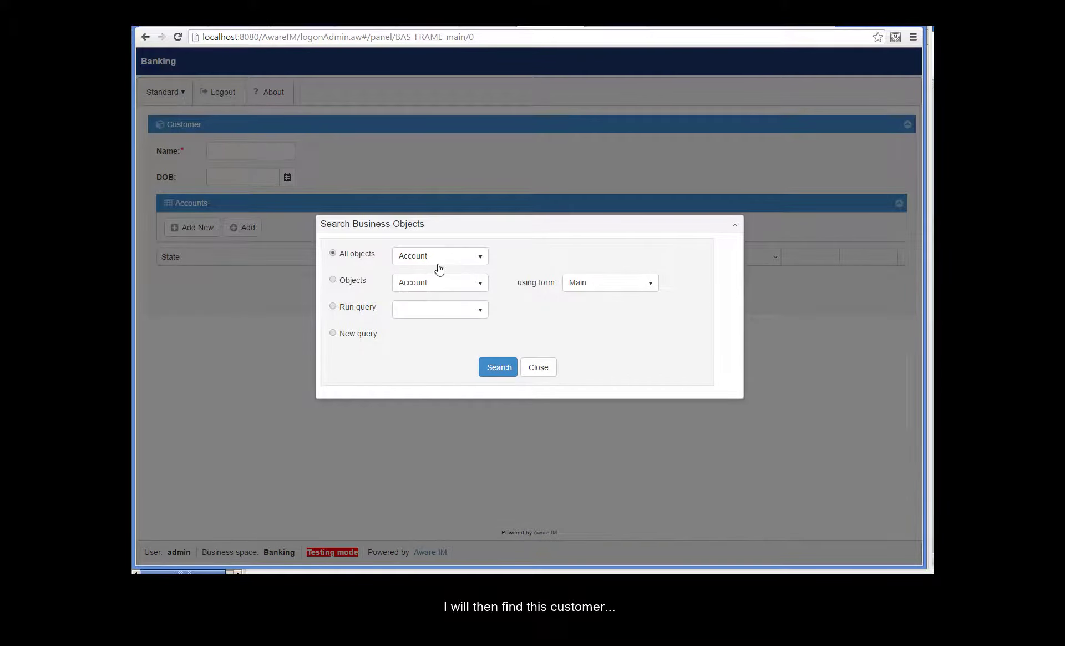
{"action": "left_click", "coordinate": [439, 266]}
{"action": "left_click", "coordinate": [413, 286]}
{"action": "left_click", "coordinate": [497, 368]}
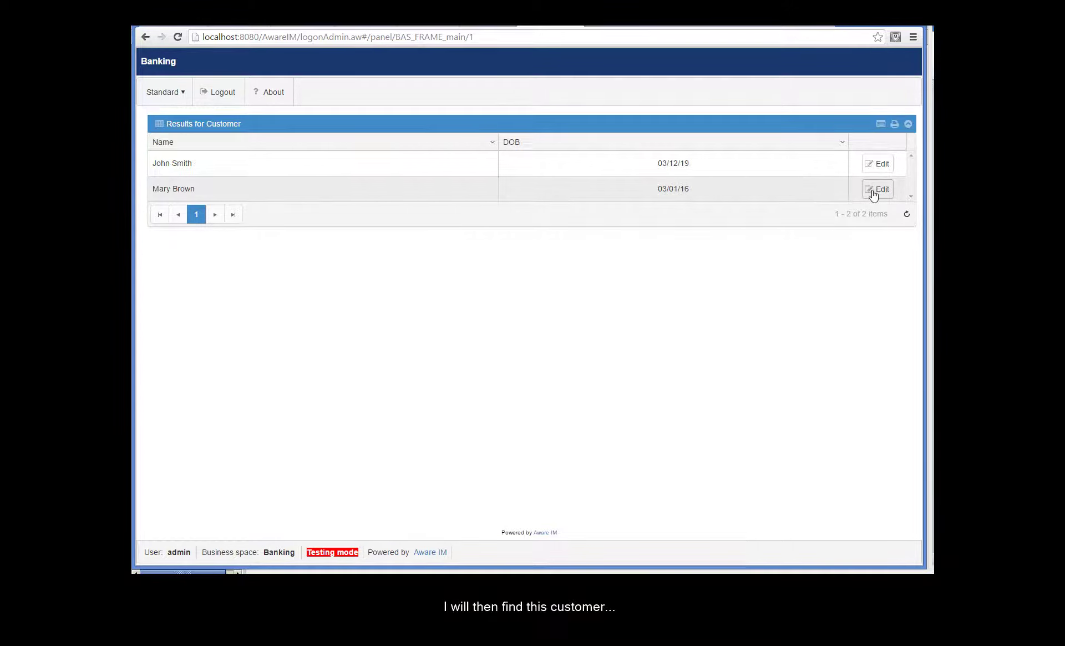
{"action": "left_click", "coordinate": [877, 189]}
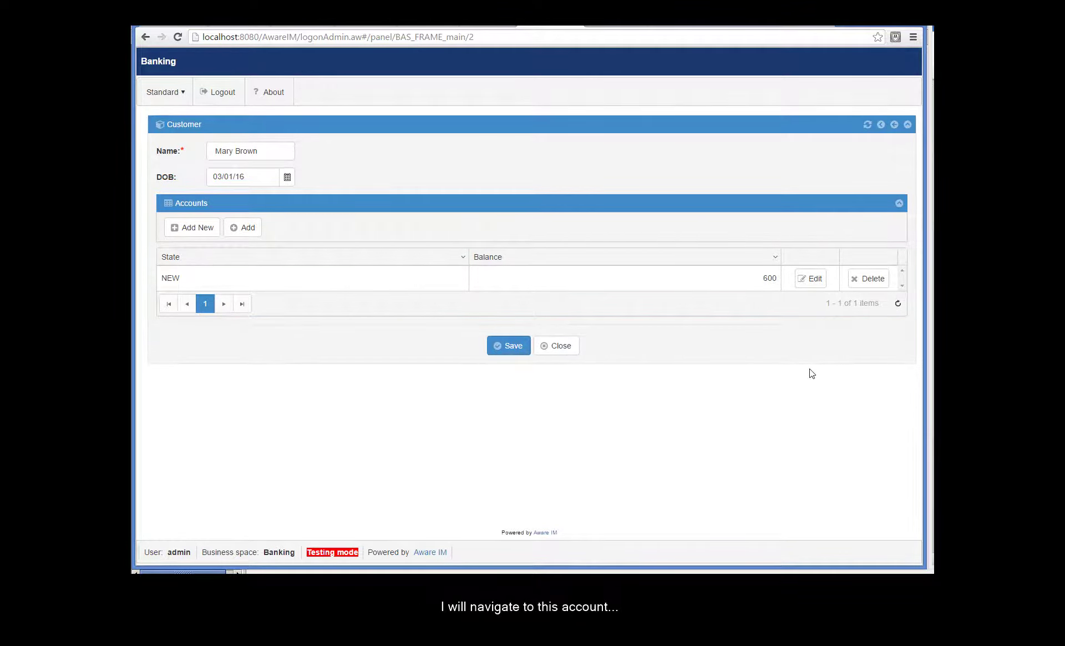
{"action": "left_click", "coordinate": [814, 280]}
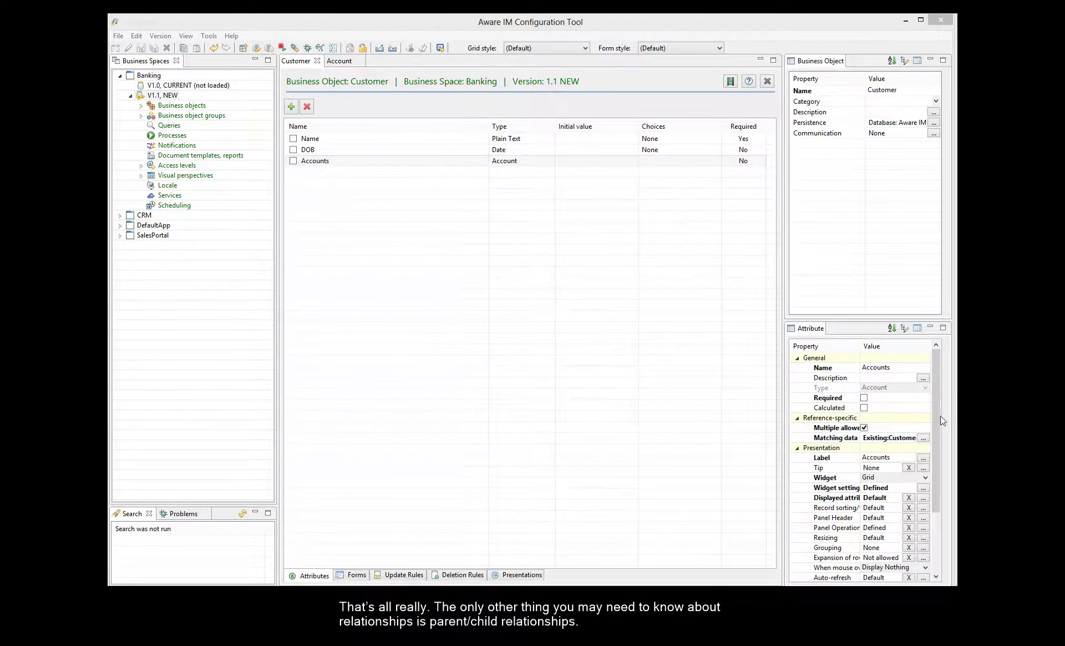
In the Aware IM Configuration Tool, view the matching relationship and the grid settings of the Customer object's Accounts attribute.
{"action": "left_click", "coordinate": [923, 439]}
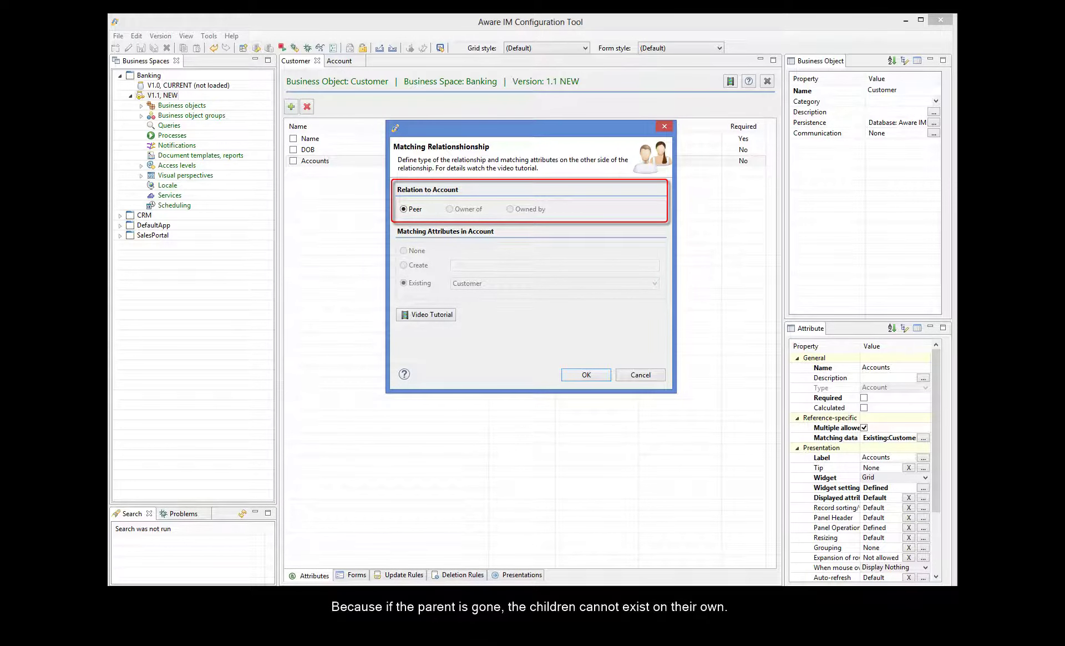
{"action": "left_click", "coordinate": [651, 377]}
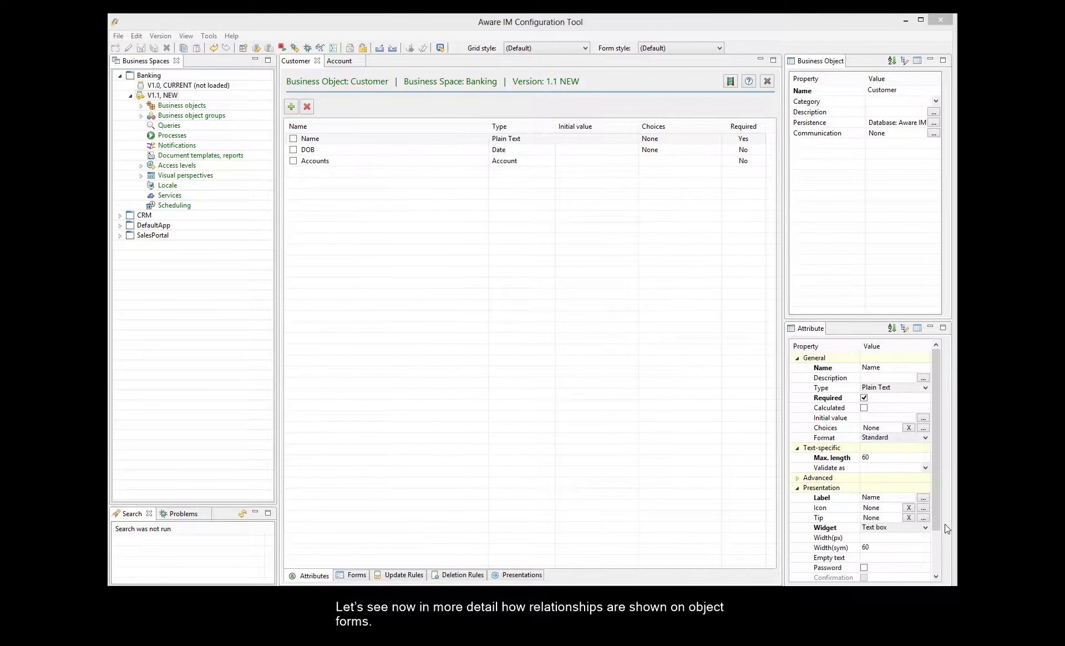
{"action": "left_click", "coordinate": [324, 162]}
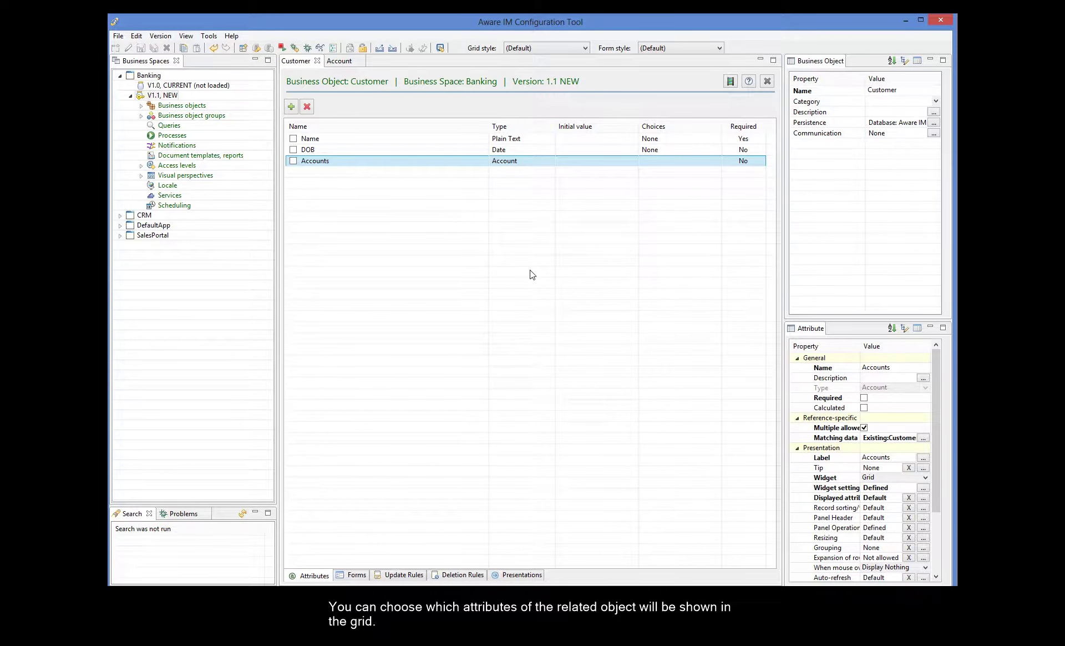
{"action": "left_click", "coordinate": [924, 488]}
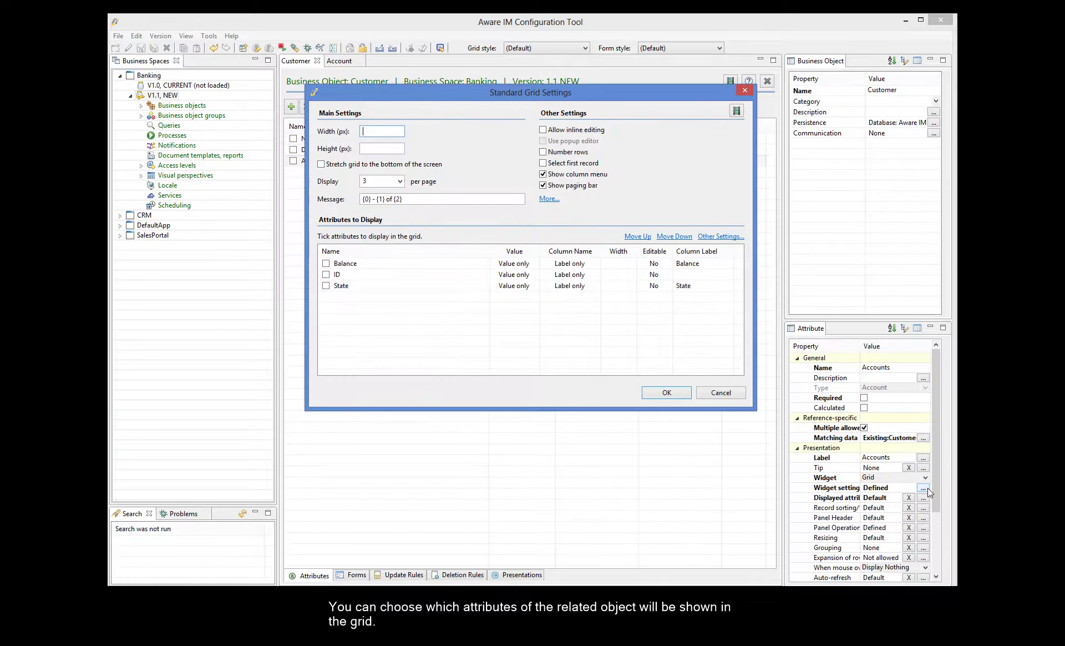
{"action": "left_click", "coordinate": [734, 392]}
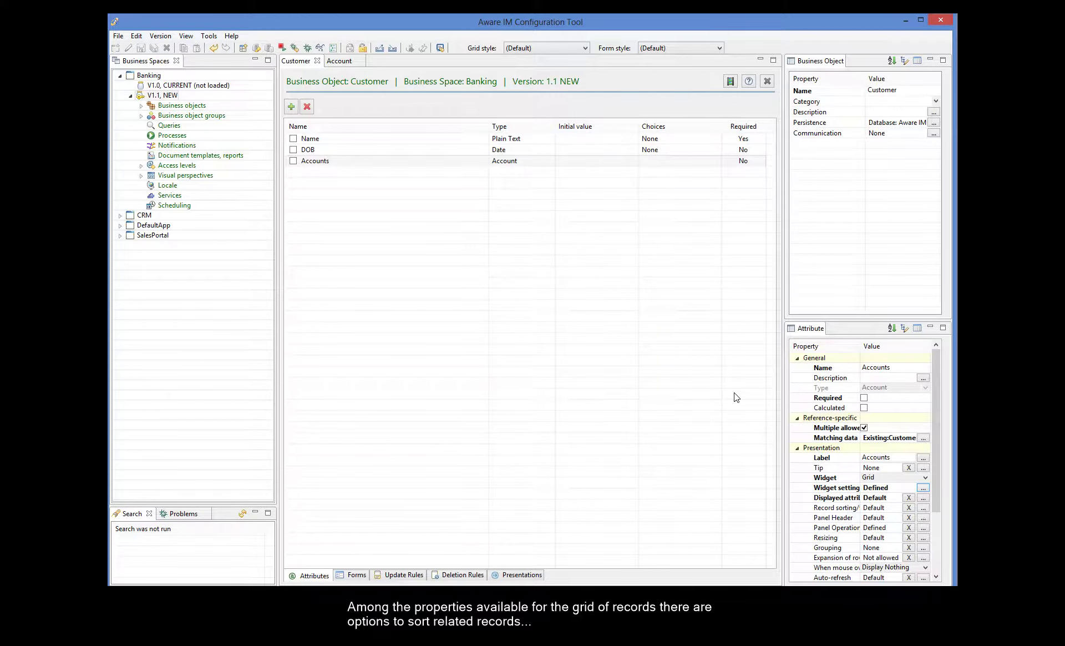
View the record sorting and filter options for the Accounts grid without changing them.
{"action": "left_click", "coordinate": [924, 507]}
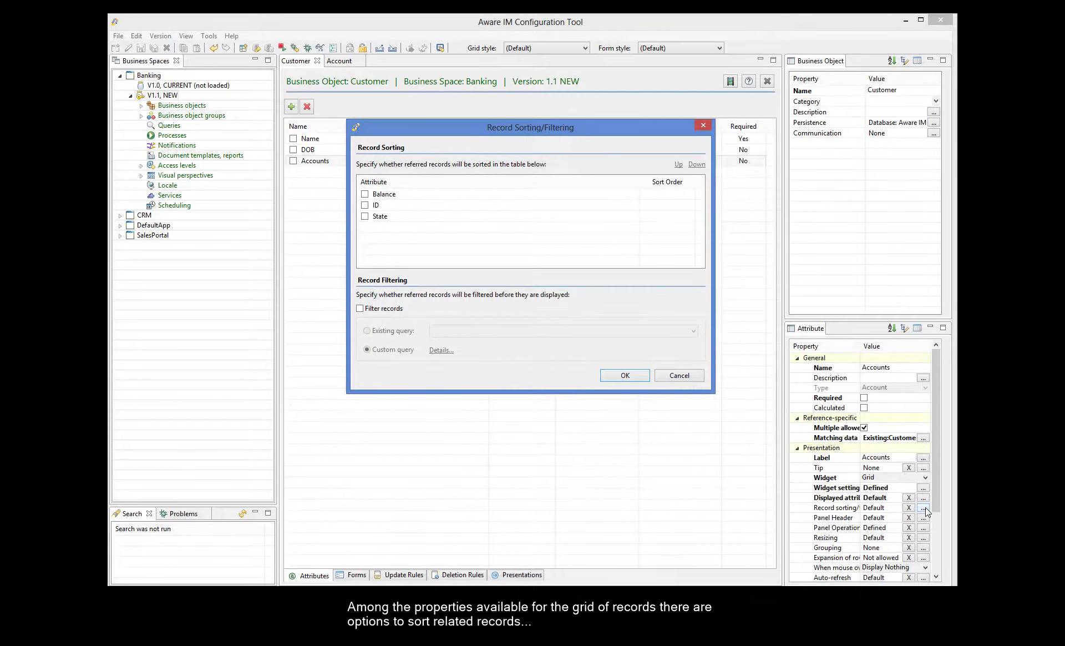
{"action": "left_click", "coordinate": [683, 375]}
{"action": "scroll", "coordinate": [937, 488], "scroll_direction": "down", "scroll_amount": 1}
{"action": "left_click_drag", "start_coordinate": [937, 488], "coordinate": [938, 518]}
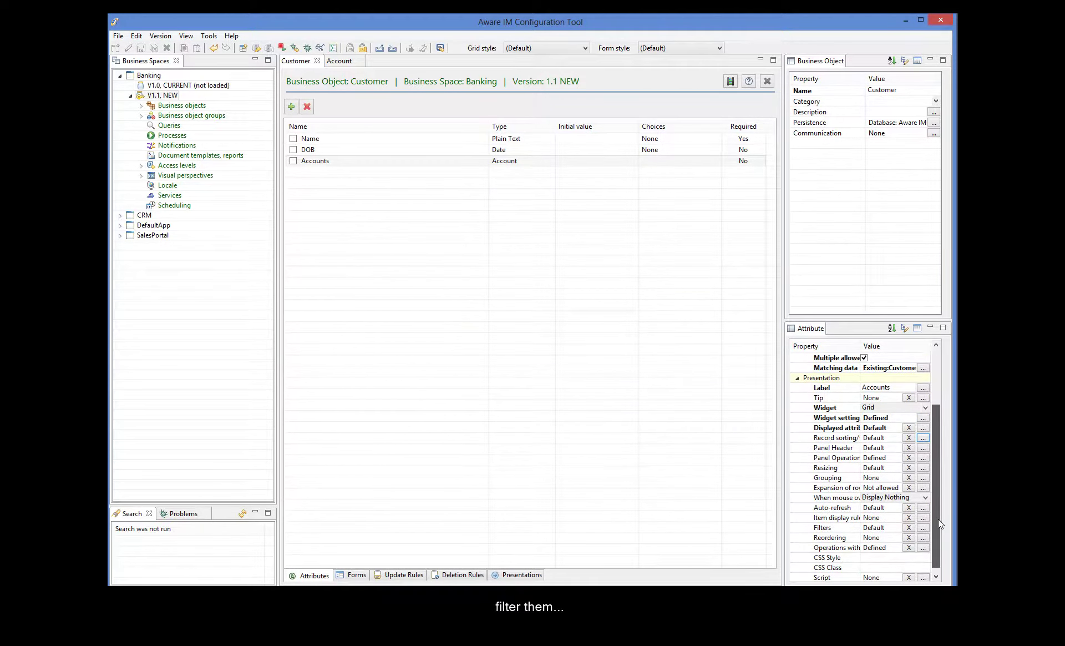
{"action": "left_click", "coordinate": [924, 528]}
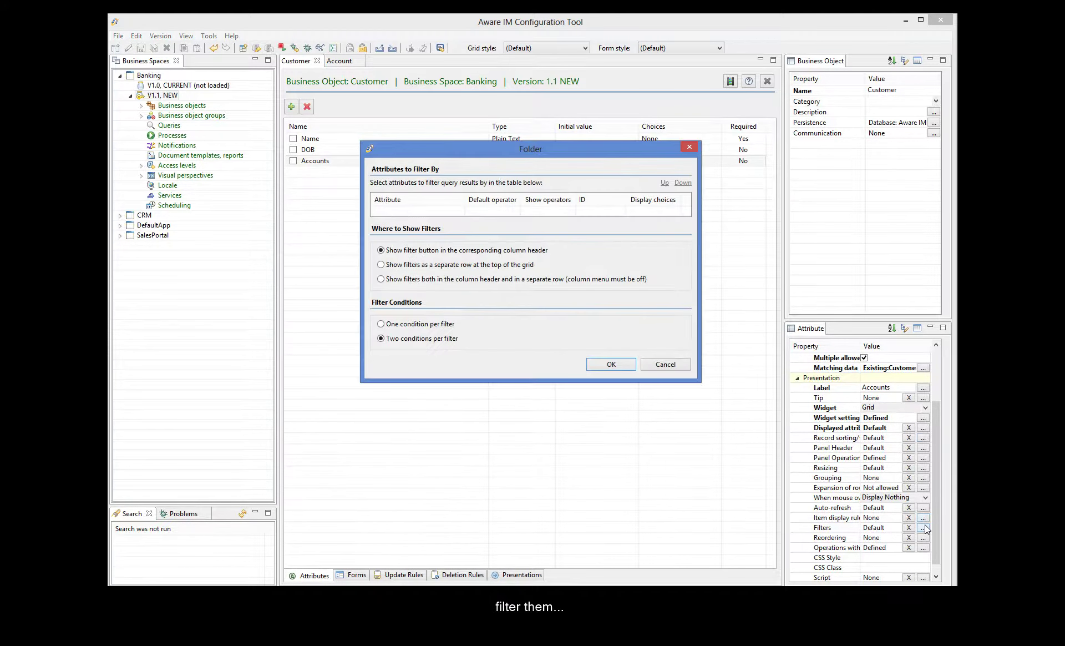
{"action": "left_click", "coordinate": [653, 365]}
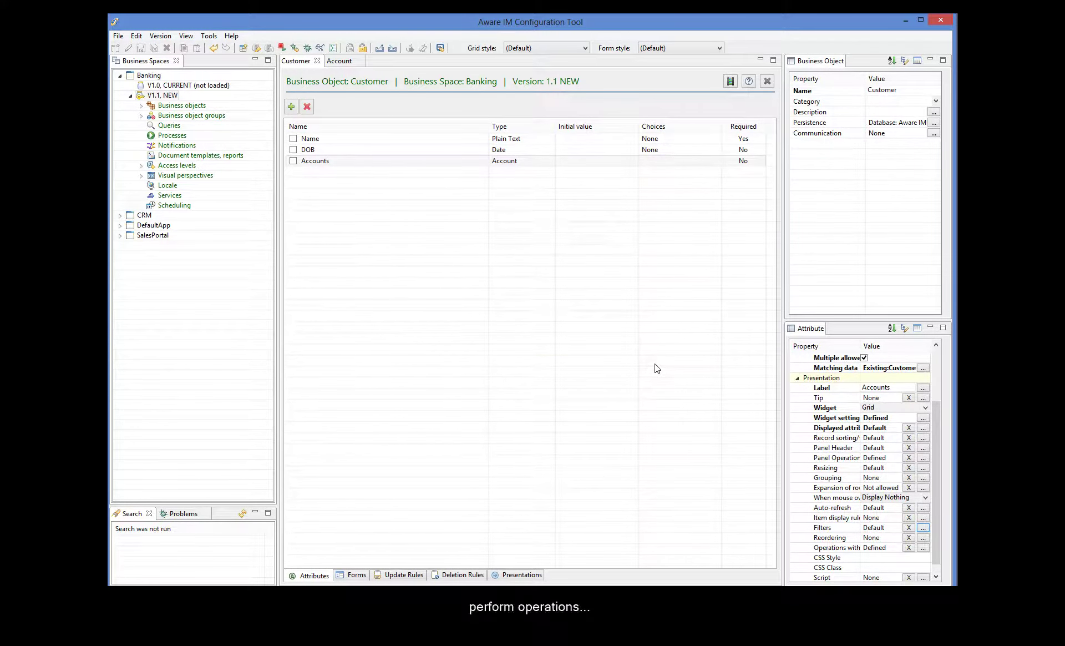
View the Accounts grid's panel operations and available widget types, keeping Grid as the widget.
{"action": "left_click", "coordinate": [924, 458]}
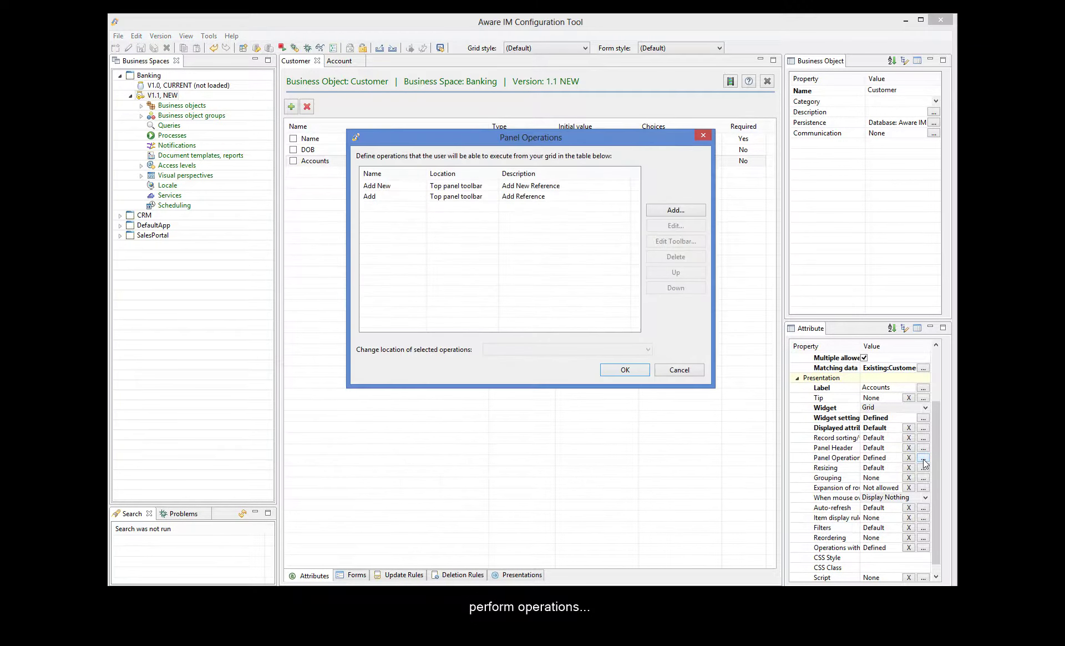
{"action": "left_click", "coordinate": [697, 370]}
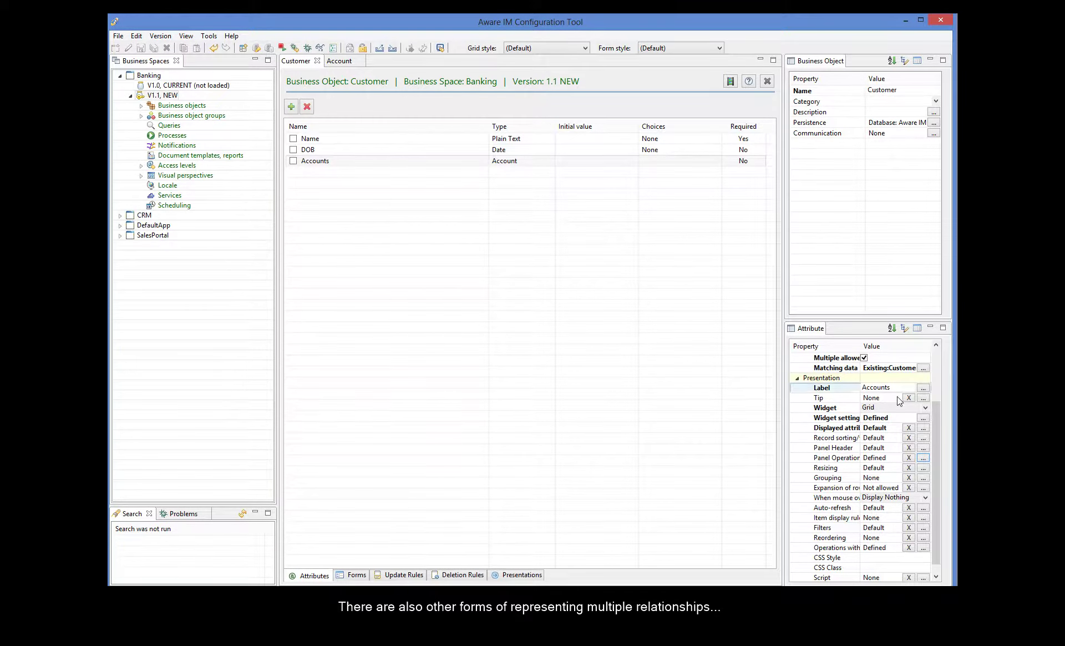
{"action": "left_click", "coordinate": [925, 408]}
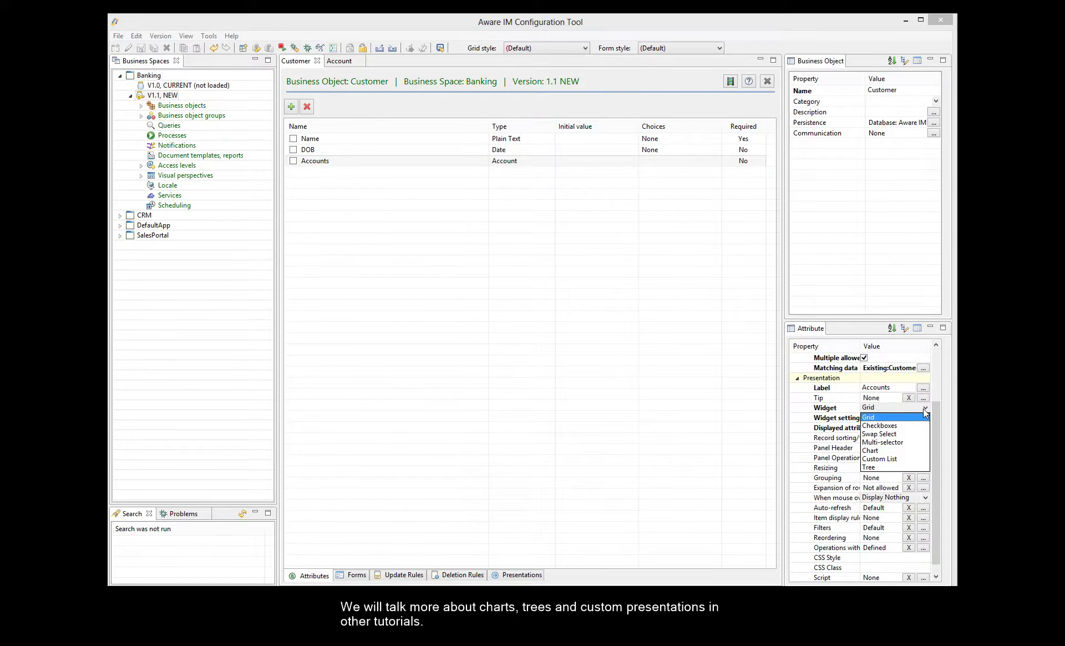
{"action": "left_click", "coordinate": [921, 417]}
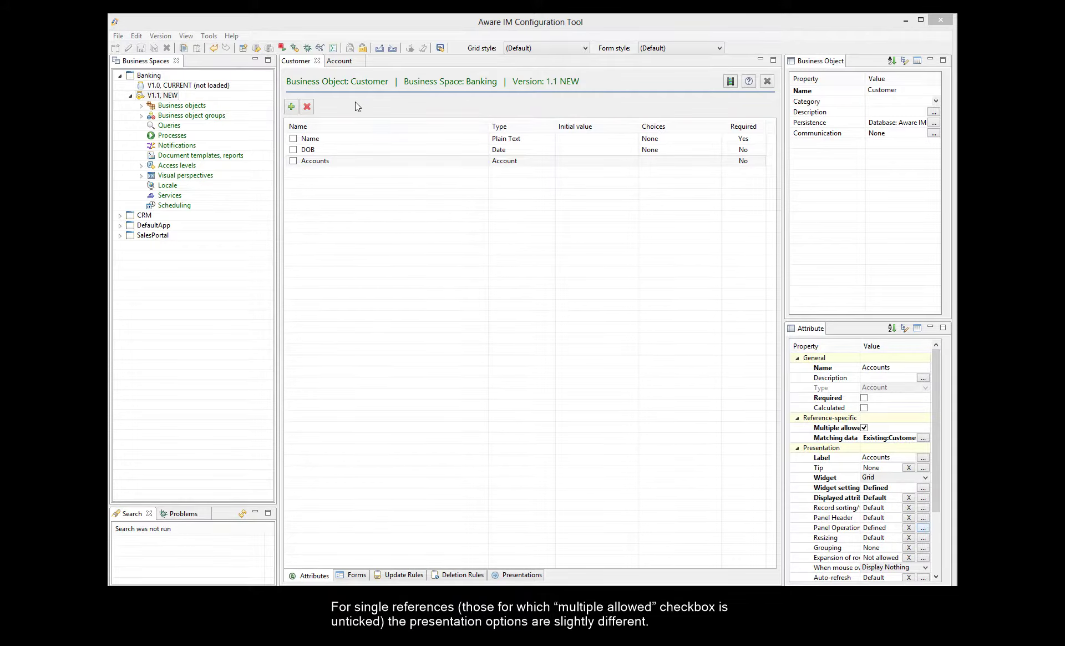
Set the widget of the Account object's Customer attribute to Combo-box.
{"action": "left_click", "coordinate": [348, 64]}
{"action": "left_click", "coordinate": [328, 151]}
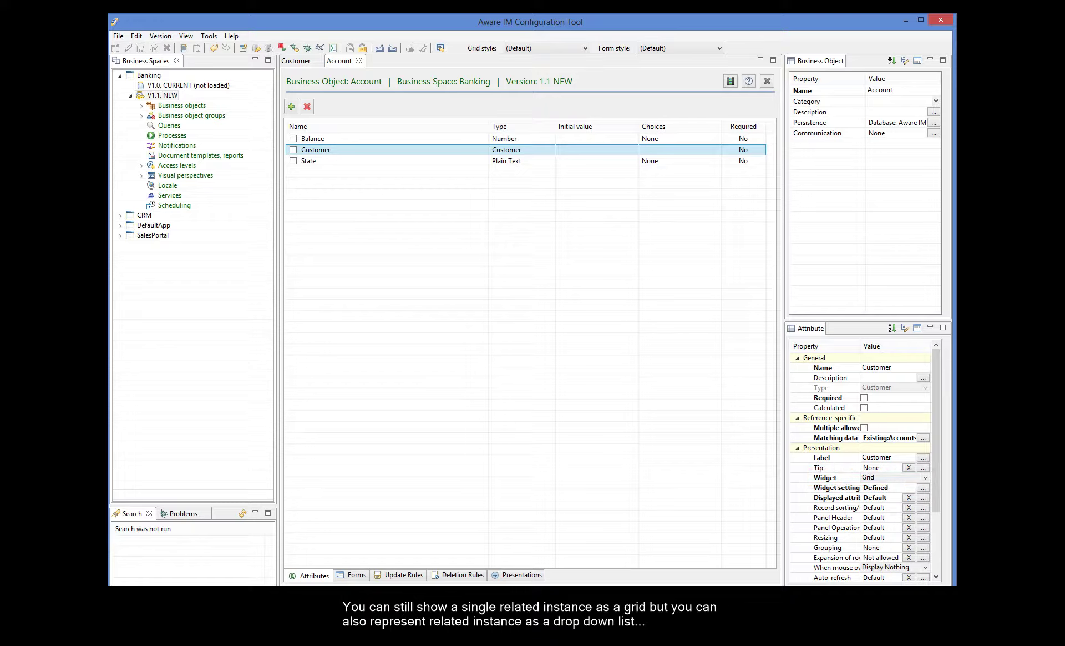
{"action": "left_click", "coordinate": [925, 477]}
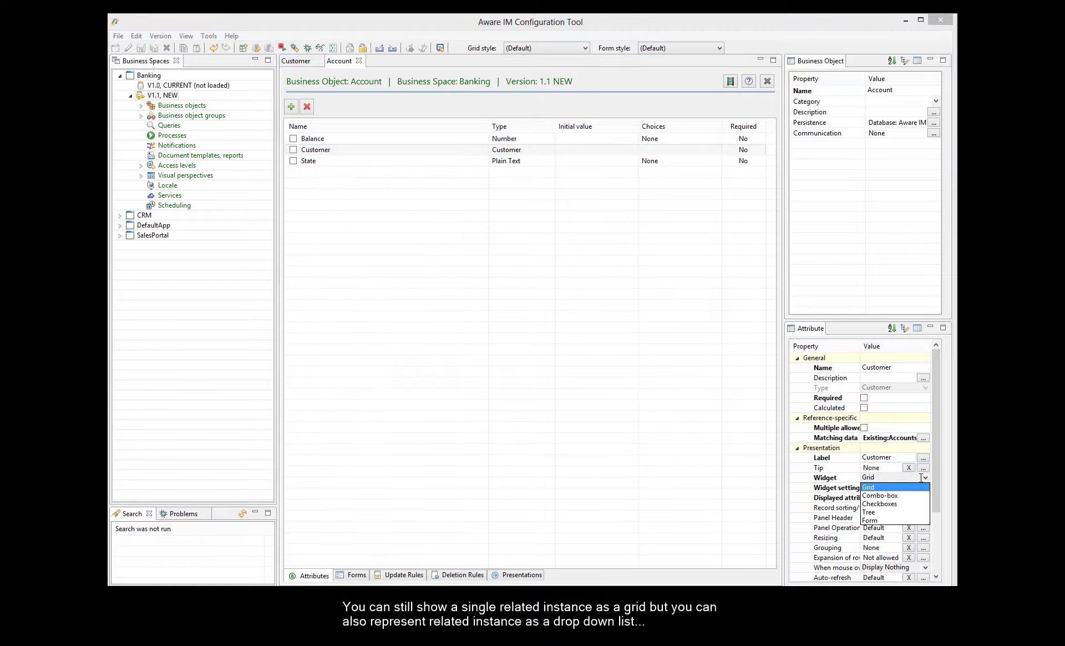
{"action": "left_click", "coordinate": [893, 496]}
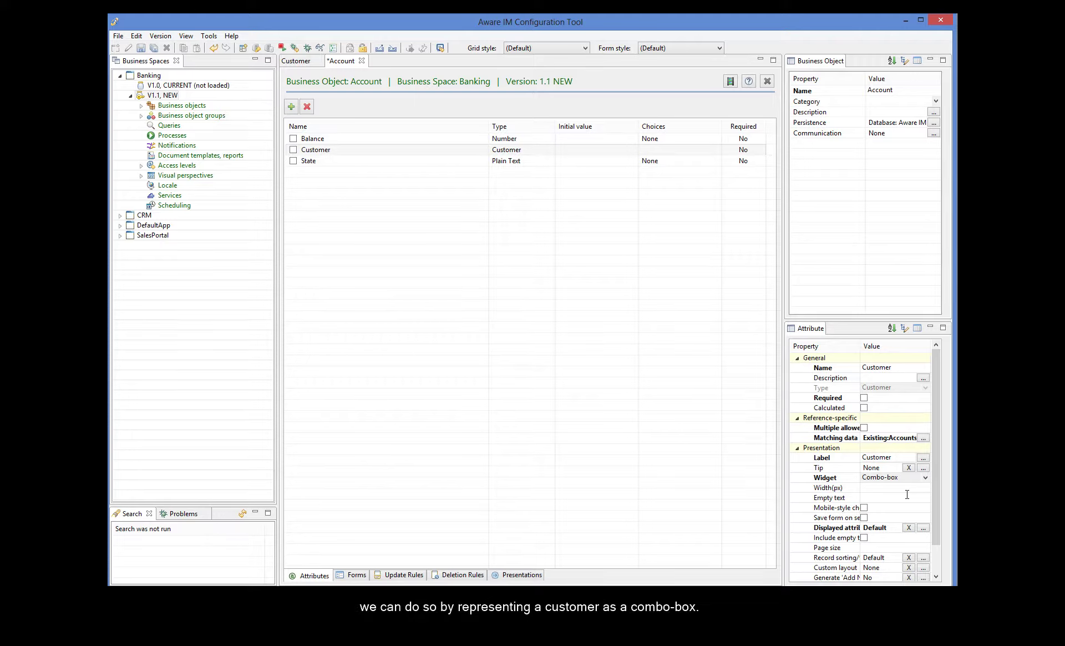
Choose Name as the only displayed attribute for the Customer combo-box.
{"action": "left_click", "coordinate": [923, 527]}
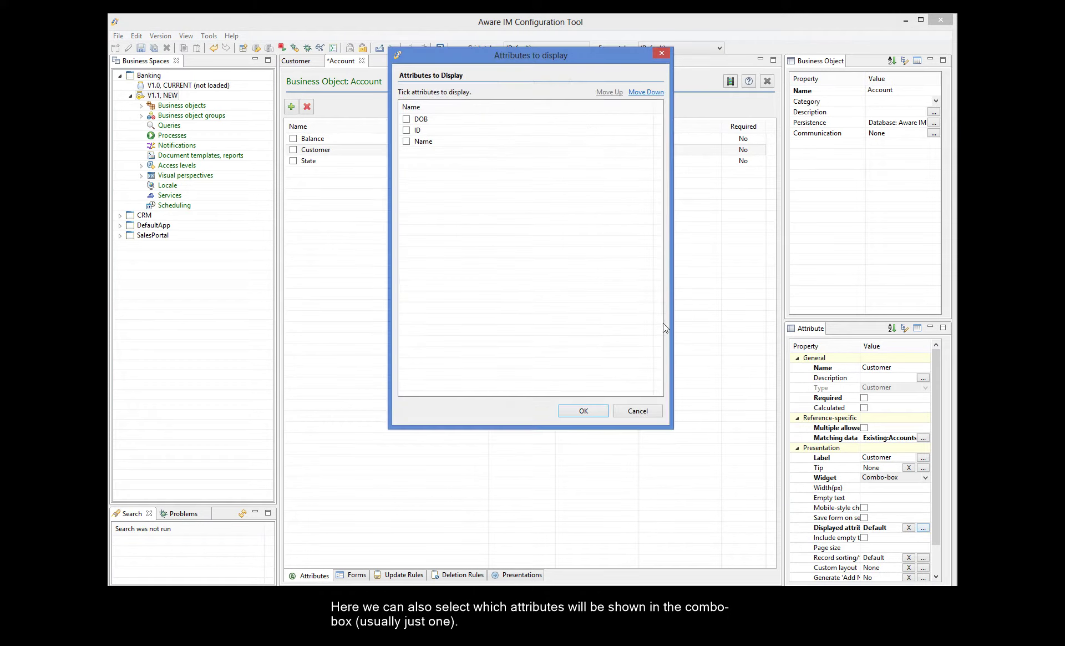
{"action": "left_click", "coordinate": [406, 141]}
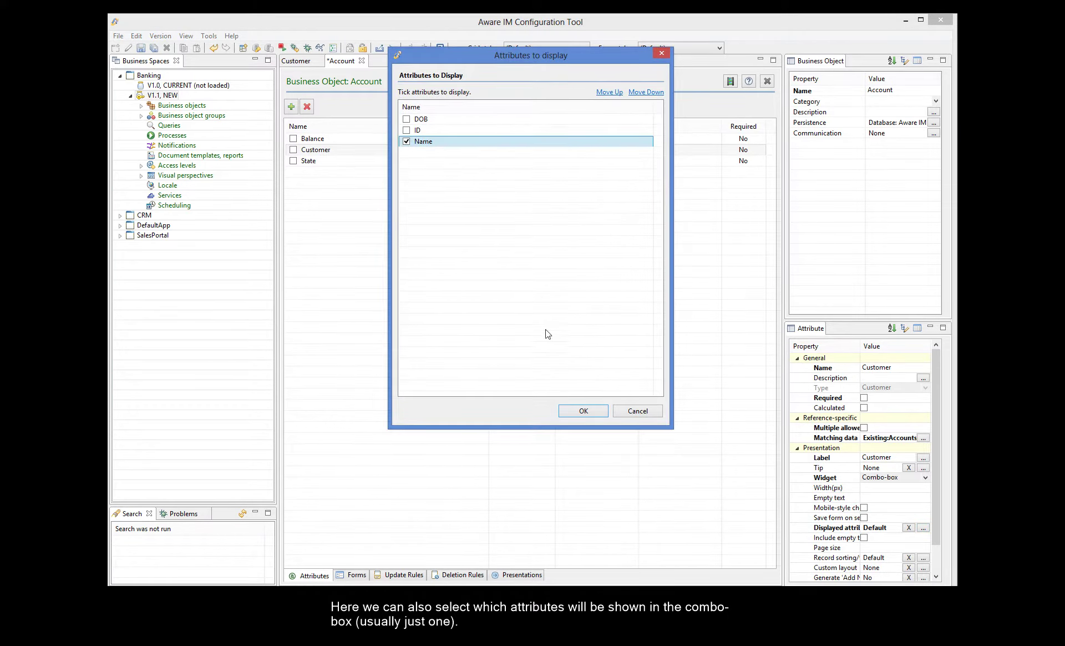
{"action": "left_click", "coordinate": [585, 411]}
Set the Customer combo-box to fetch all records at once.
{"action": "scroll", "coordinate": [938, 478], "scroll_direction": "down", "scroll_amount": 1}
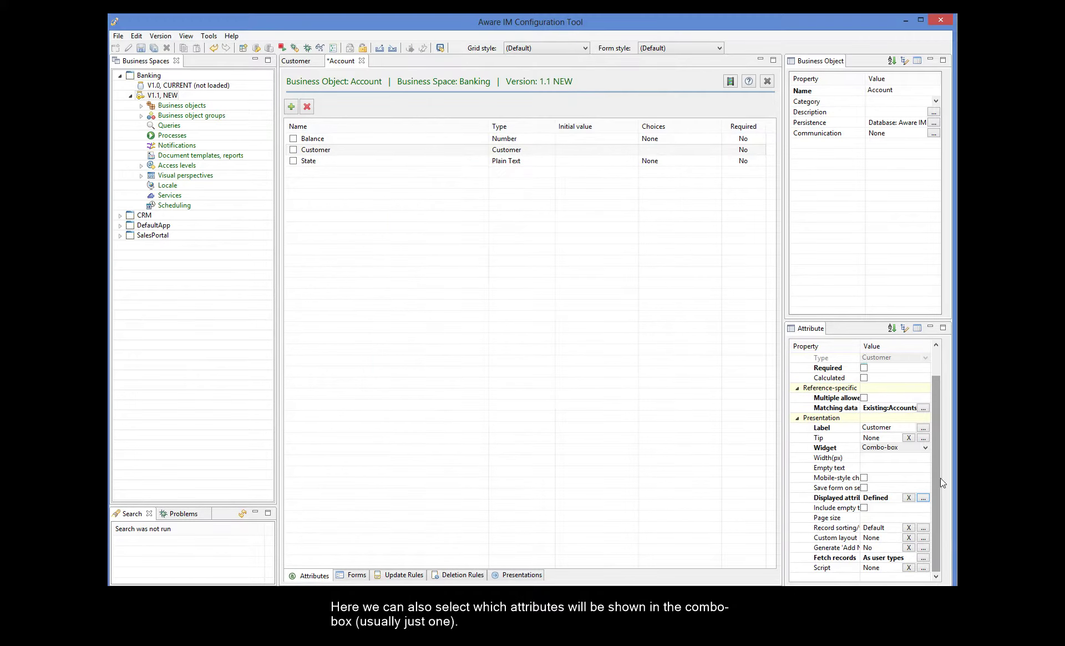
{"action": "left_click", "coordinate": [924, 558]}
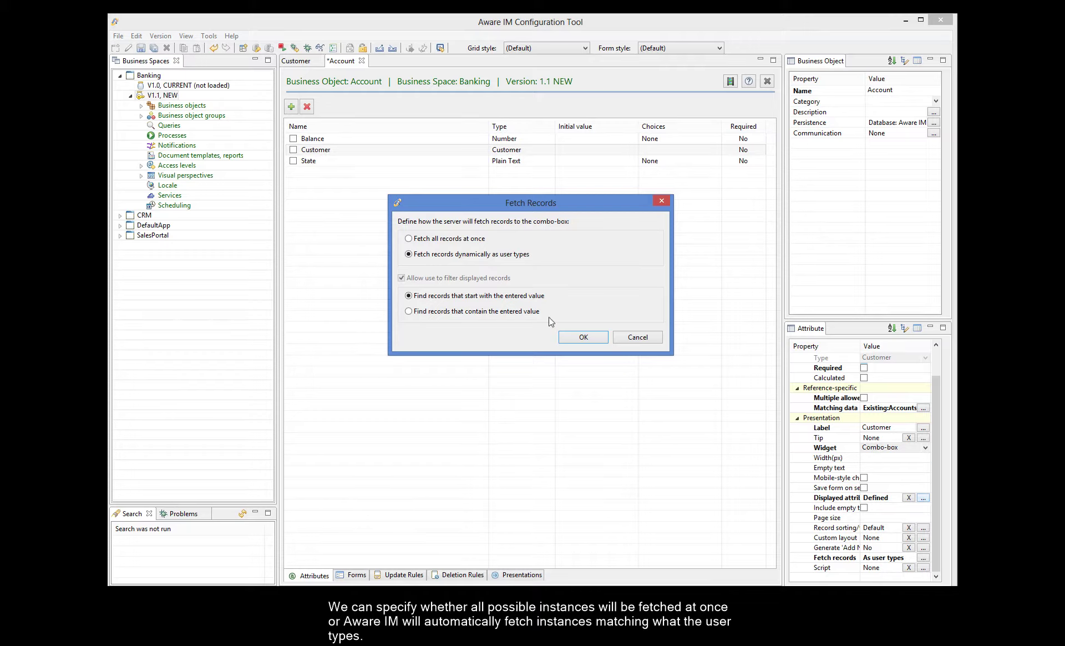
{"action": "left_click", "coordinate": [415, 240]}
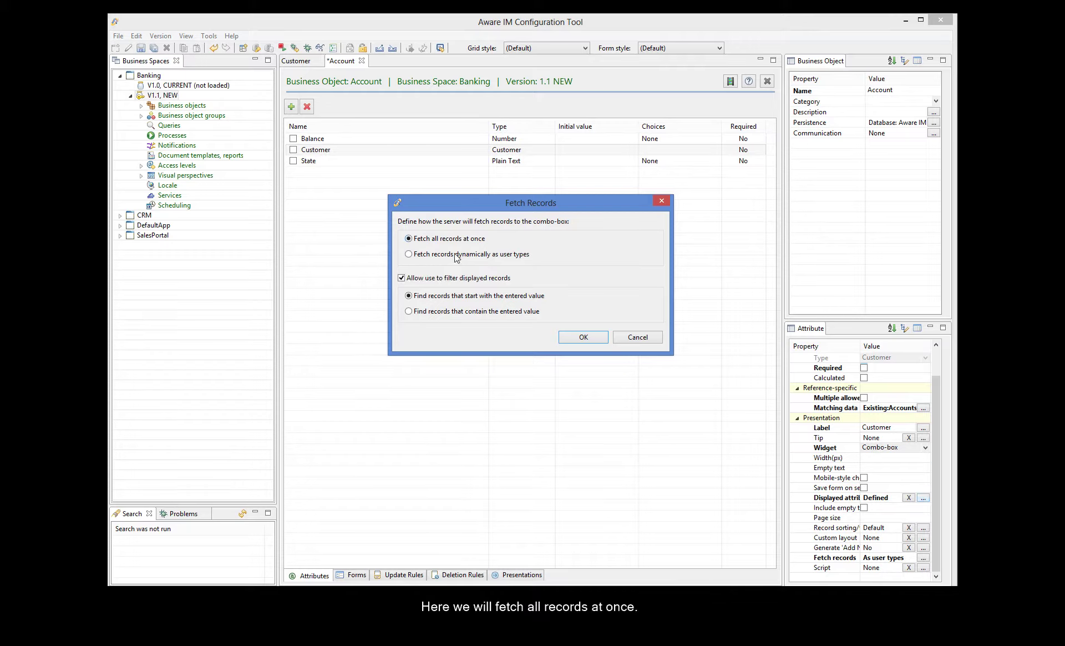
{"action": "left_click", "coordinate": [584, 337]}
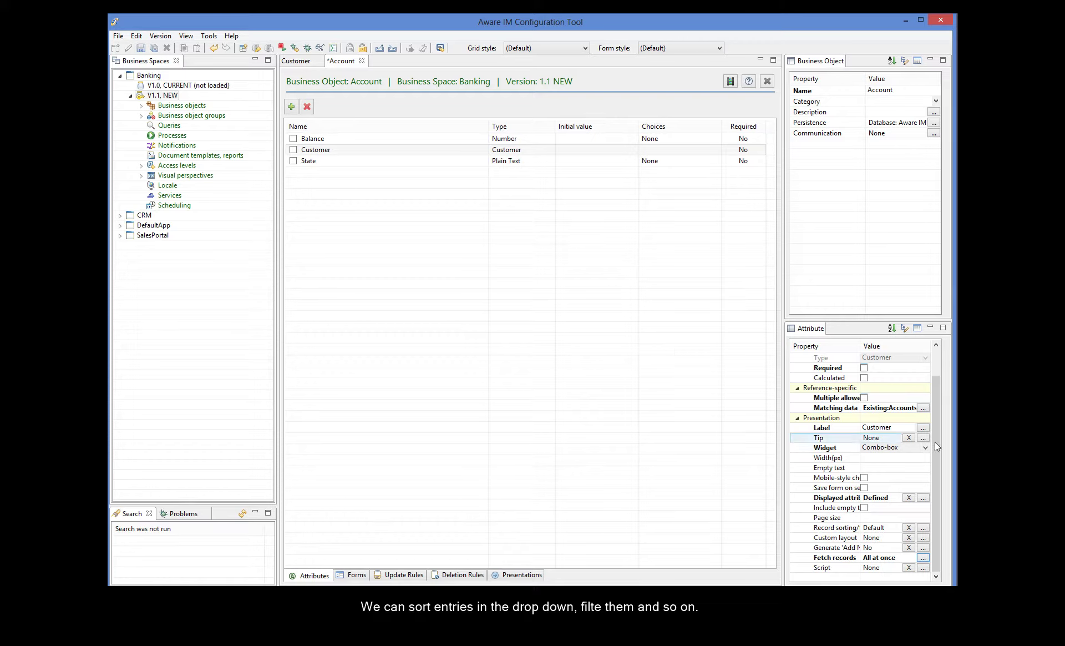
Sort the records in the Customer combo-box by Name and save the Account object.
{"action": "left_click", "coordinate": [923, 527]}
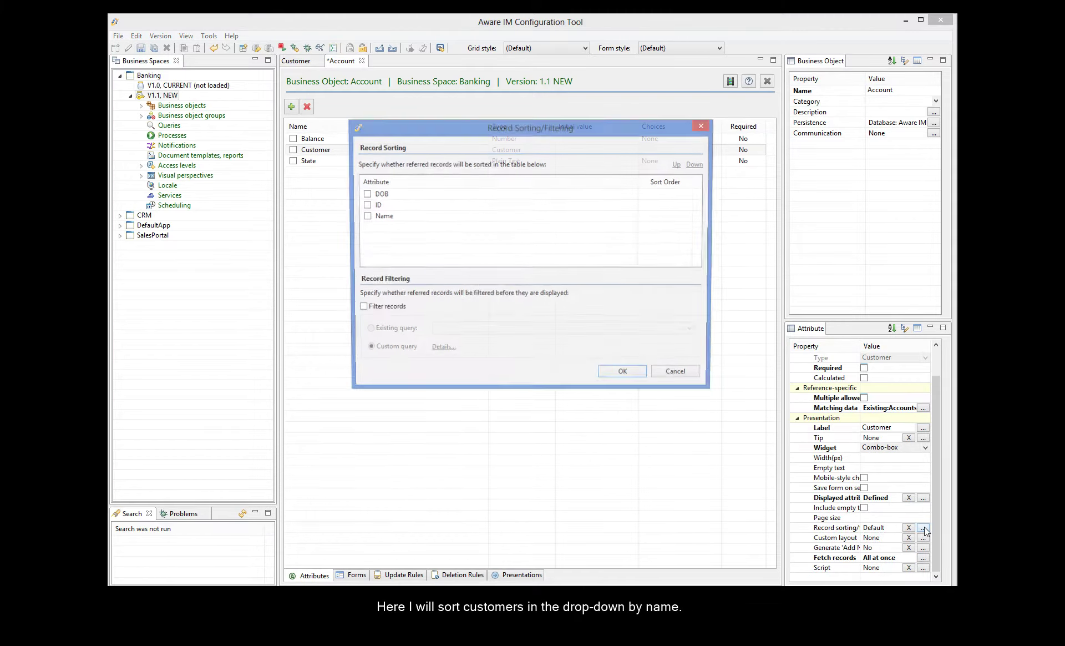
{"action": "left_click", "coordinate": [365, 217]}
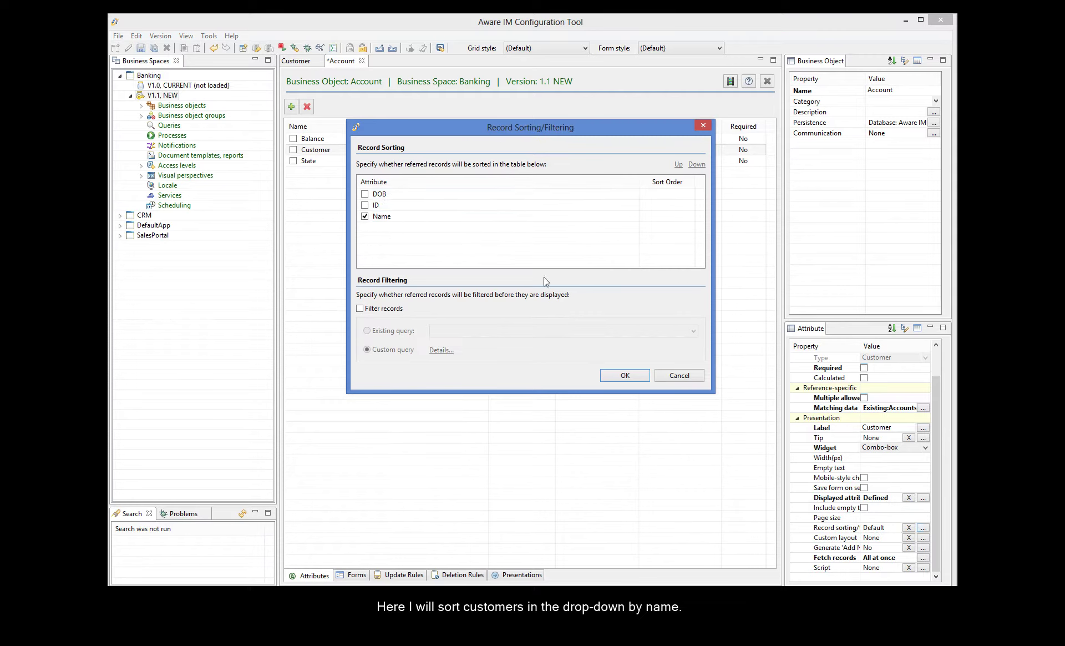
{"action": "left_click", "coordinate": [635, 377]}
{"action": "left_click", "coordinate": [141, 48]}
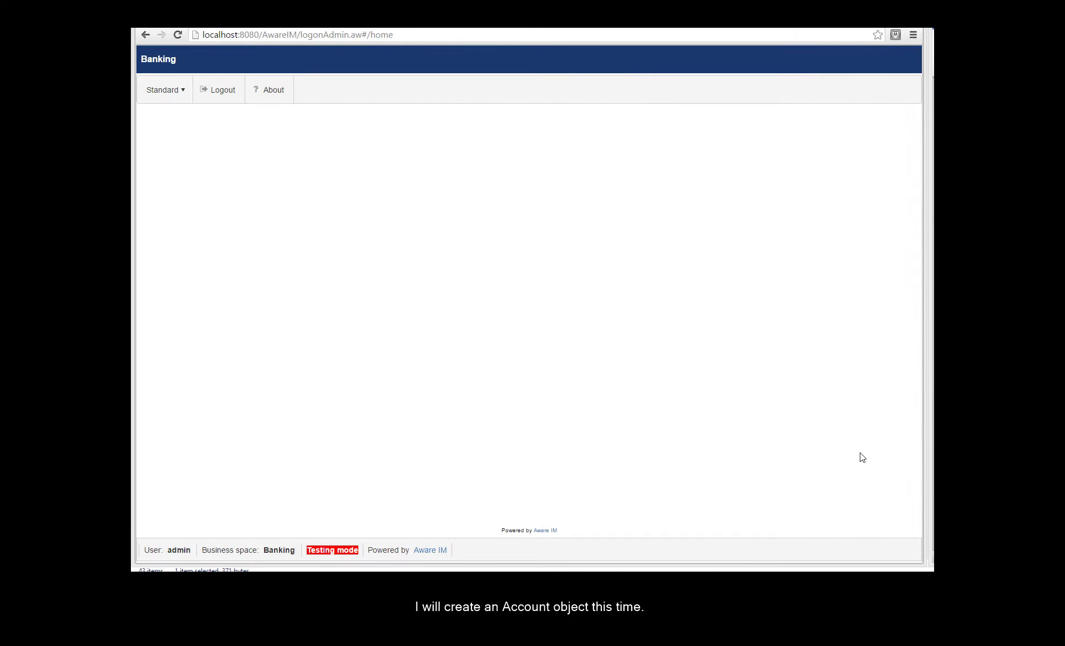
In the browser's Banking application, start a new Account with balance 300 and state NEW, and select the first listed customer for it.
{"action": "left_click", "coordinate": [185, 91]}
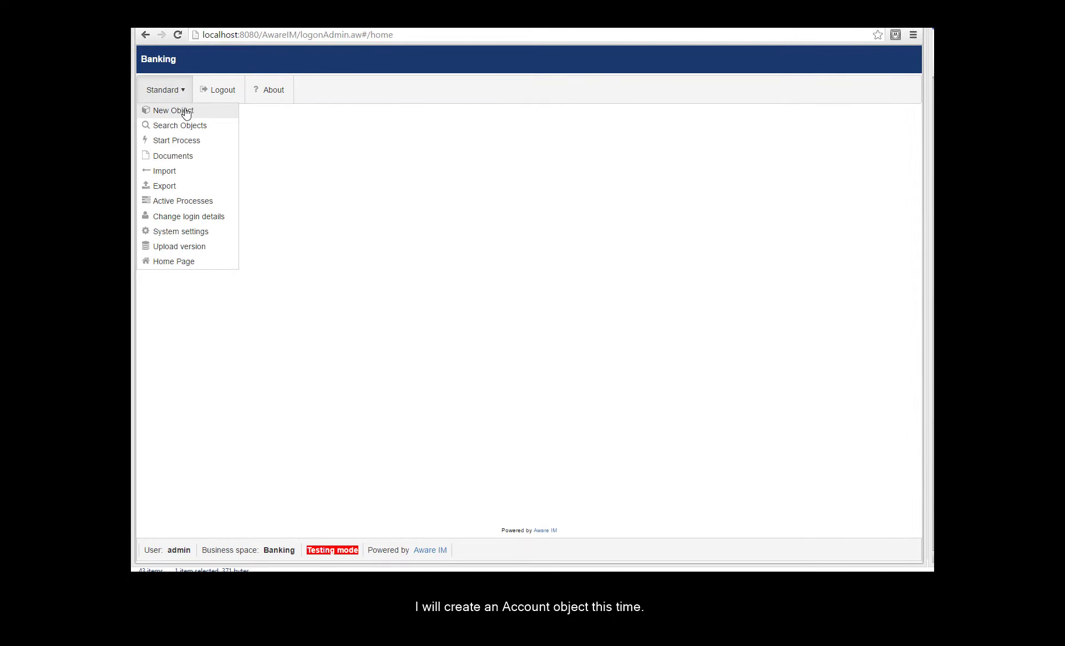
{"action": "left_click", "coordinate": [186, 111]}
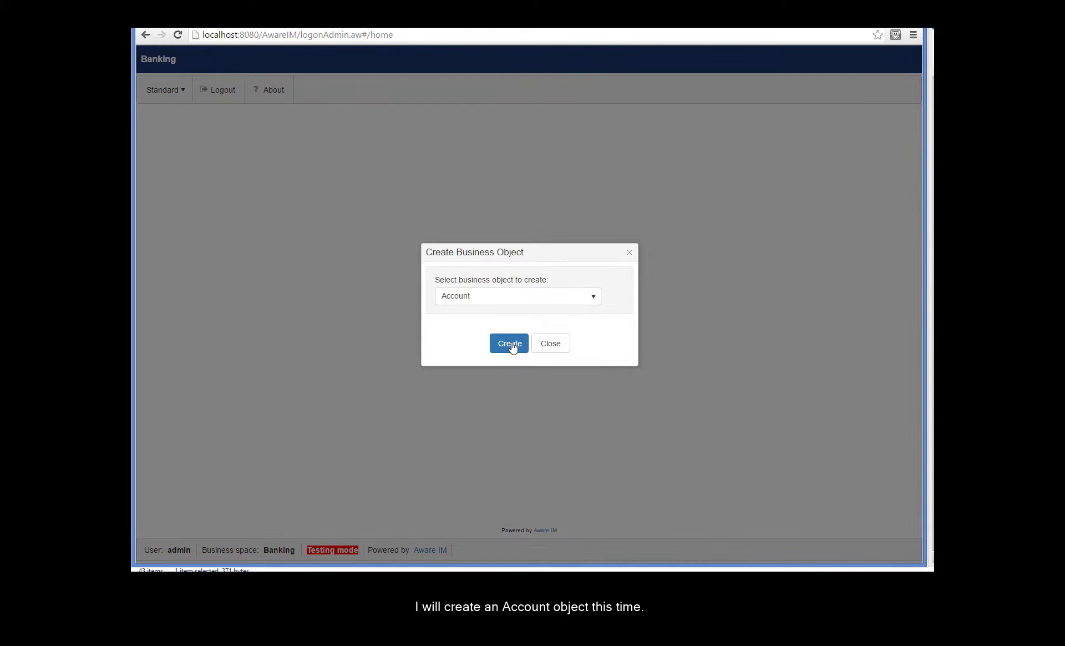
{"action": "left_click", "coordinate": [510, 344]}
{"action": "type", "text": "300"}
{"action": "key", "text": "Tab"}
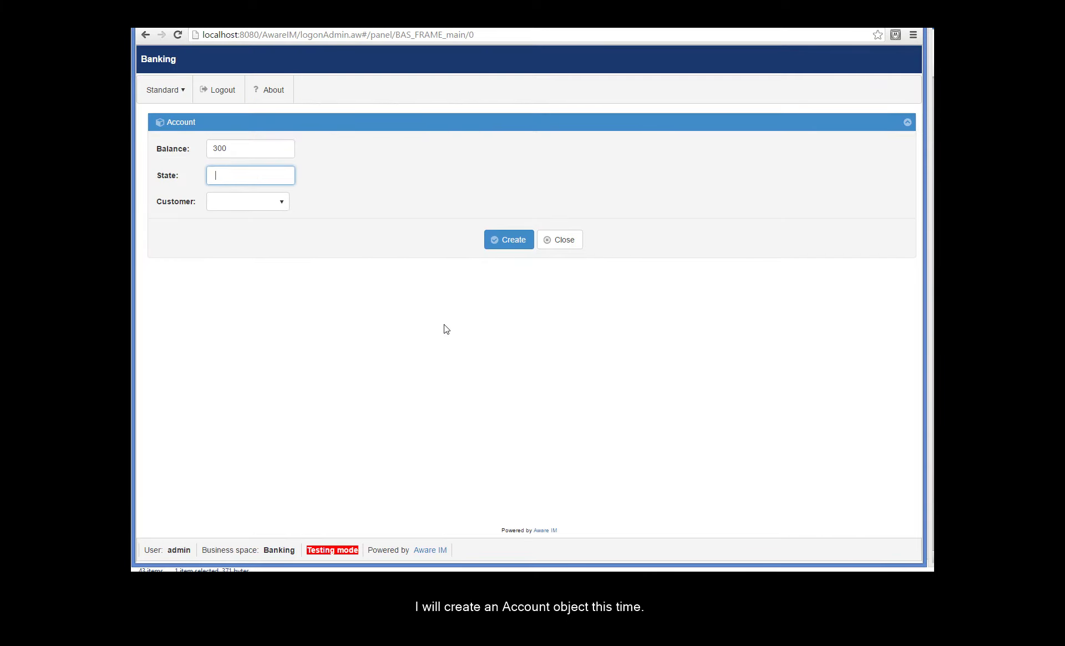
{"action": "type", "text": "NEW"}
{"action": "left_click", "coordinate": [282, 203]}
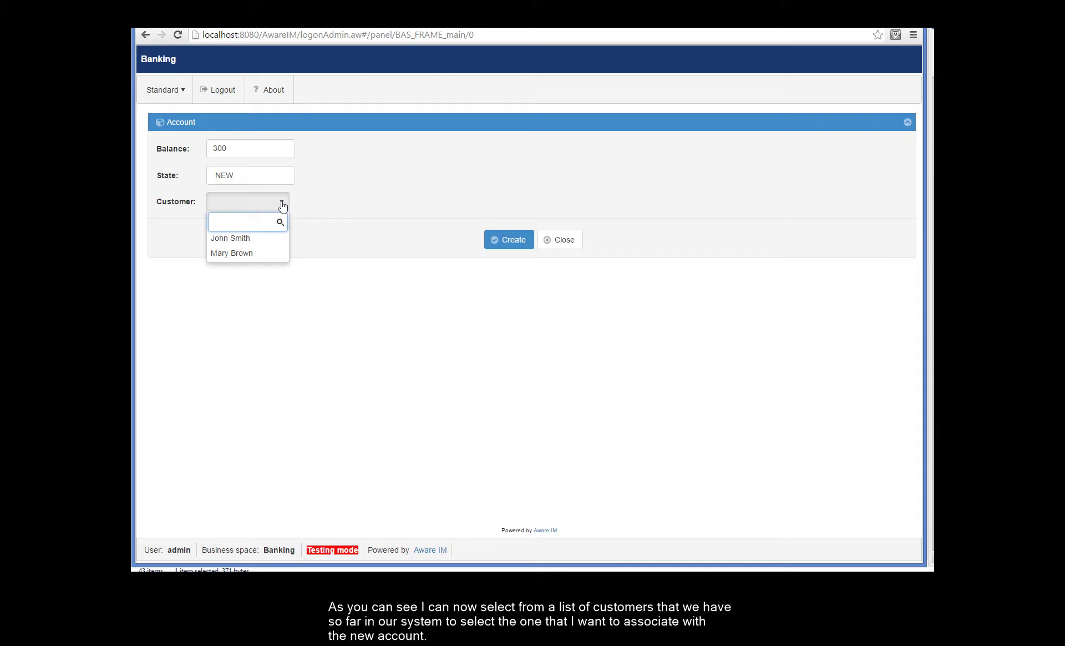
{"action": "left_click", "coordinate": [256, 238]}
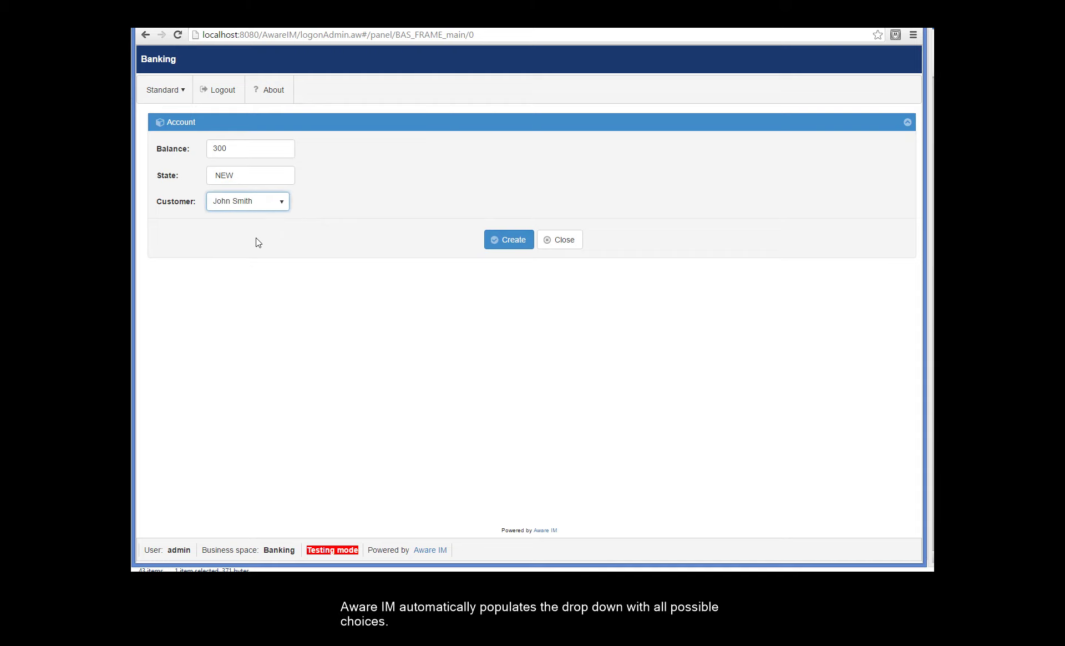